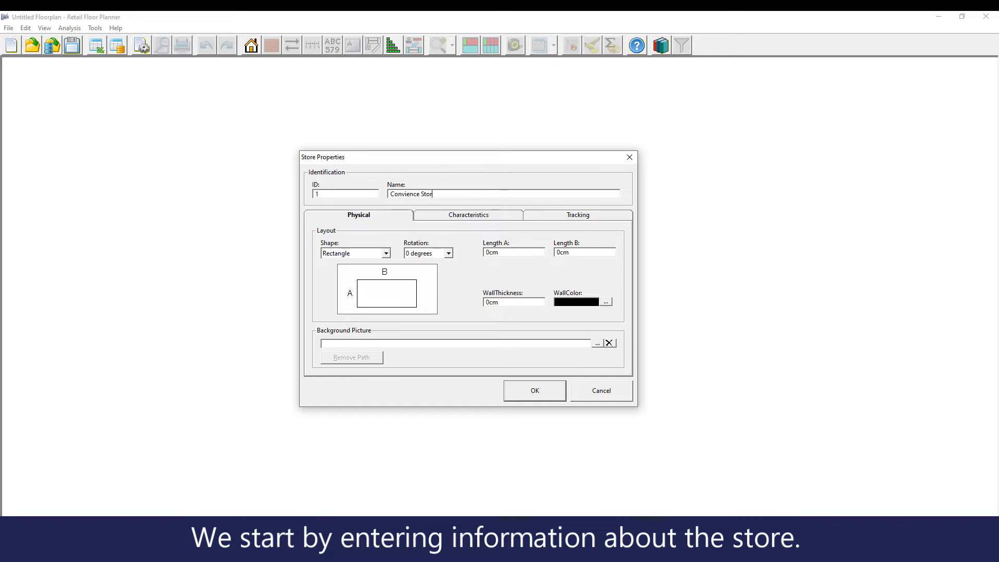
# Define the store as a rectangle with Length A 1120 cm, Length B 1350 cm and a wall thickness of 10 cm
pyautogui.click(387, 254)
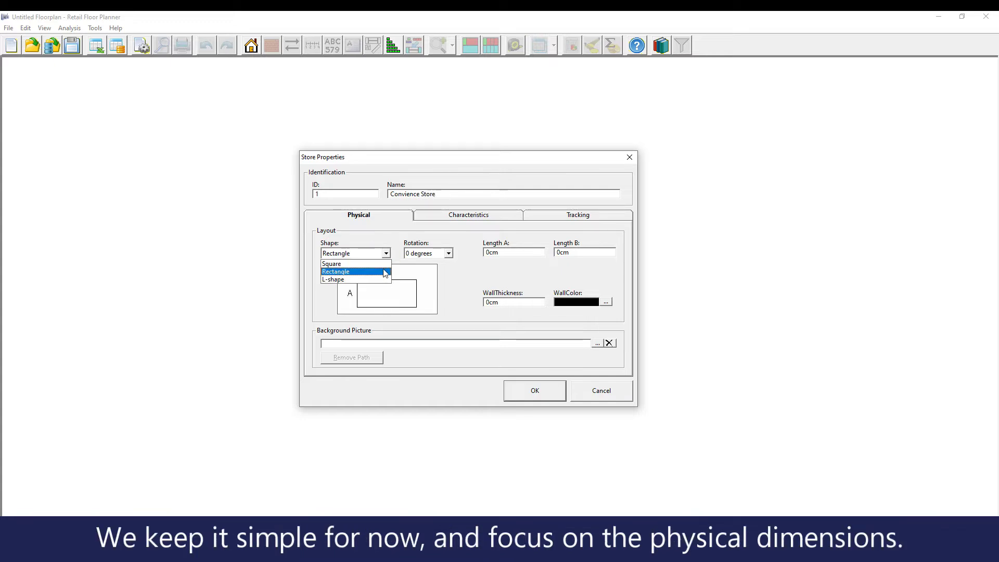
pyautogui.click(385, 272)
pyautogui.click(507, 254)
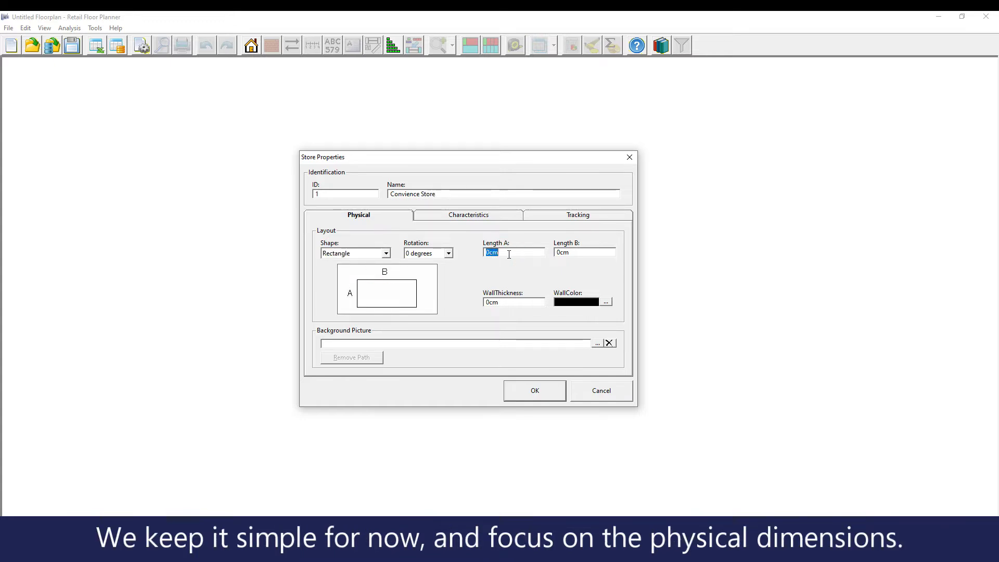
pyautogui.write('1120')
pyautogui.write('130')
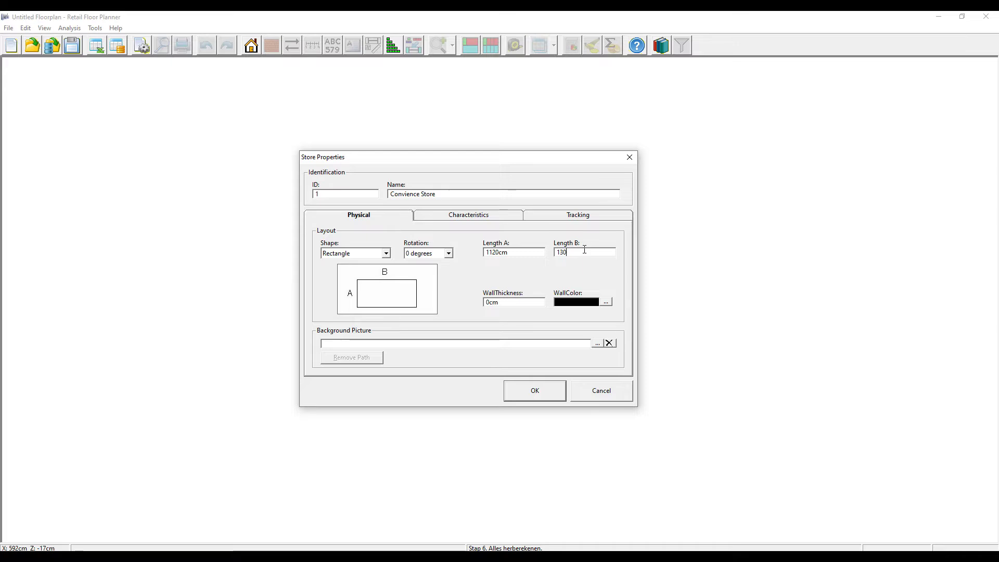
pyautogui.click(504, 304)
pyautogui.write('10')
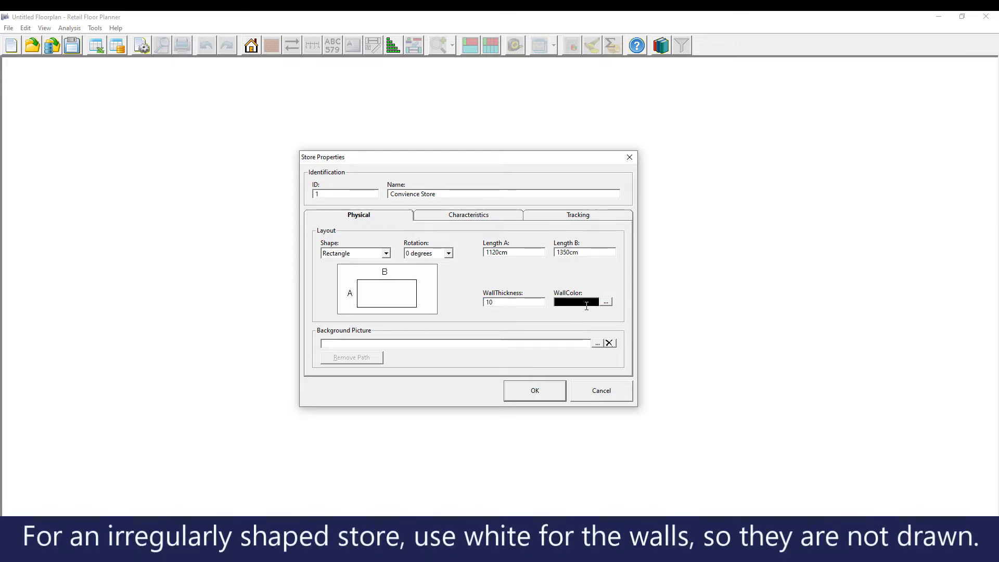
# Set the store's wall color to white
pyautogui.click(605, 303)
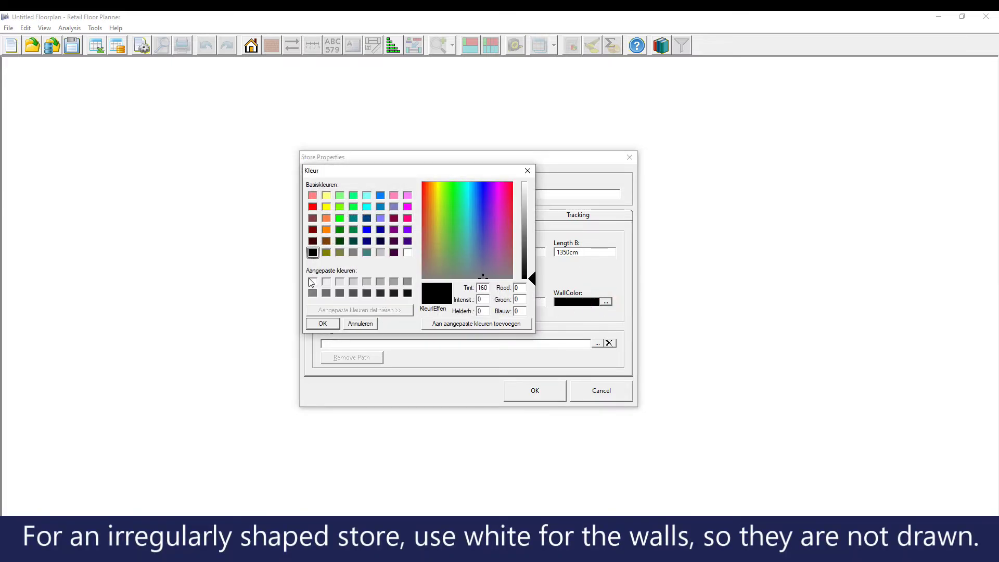
pyautogui.click(312, 281)
pyautogui.click(322, 323)
# Use "Convenience Store .jpg" as the store's background picture with its path removed, and apply the store properties
pyautogui.click(333, 343)
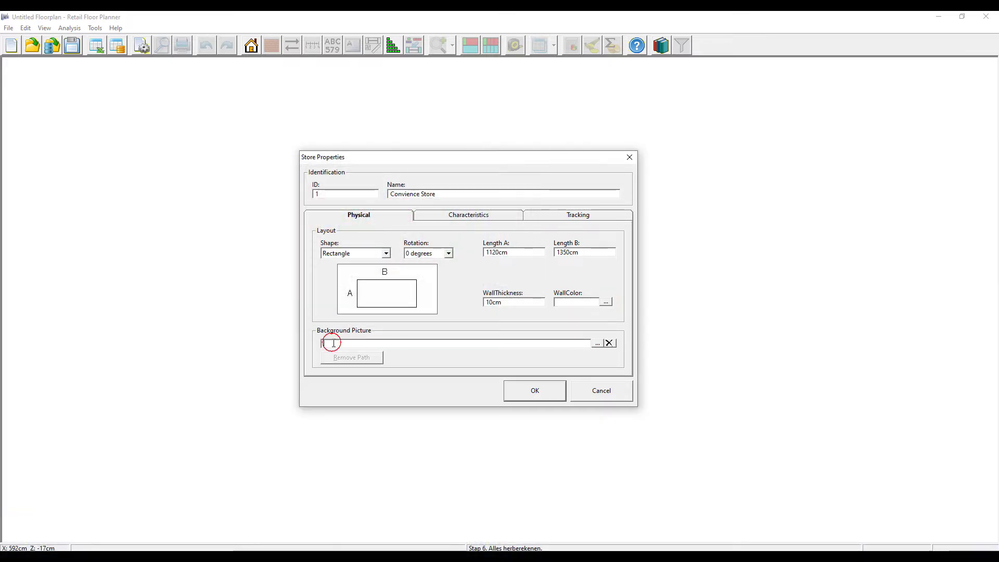
pyautogui.click(597, 343)
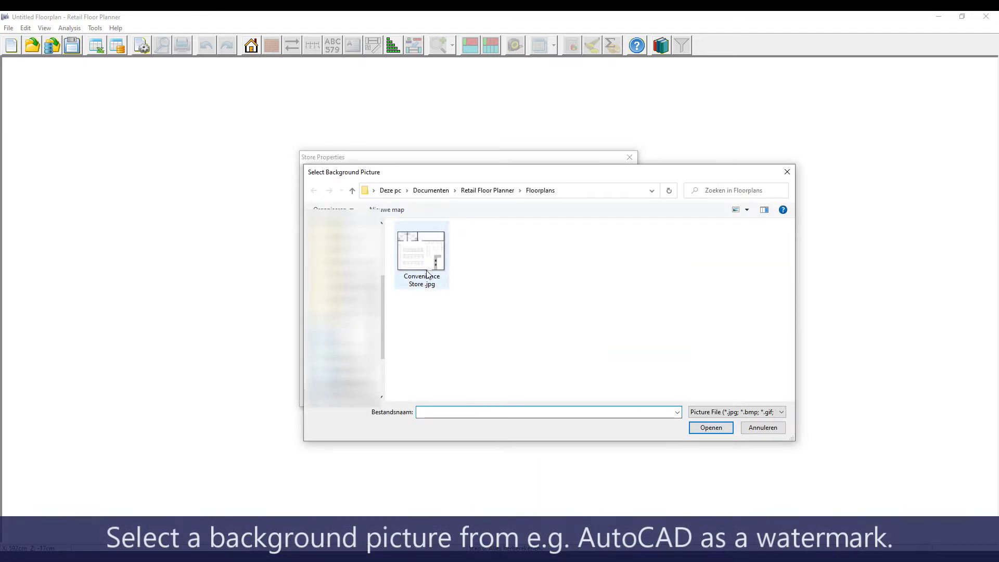
pyautogui.click(430, 278)
pyautogui.click(711, 427)
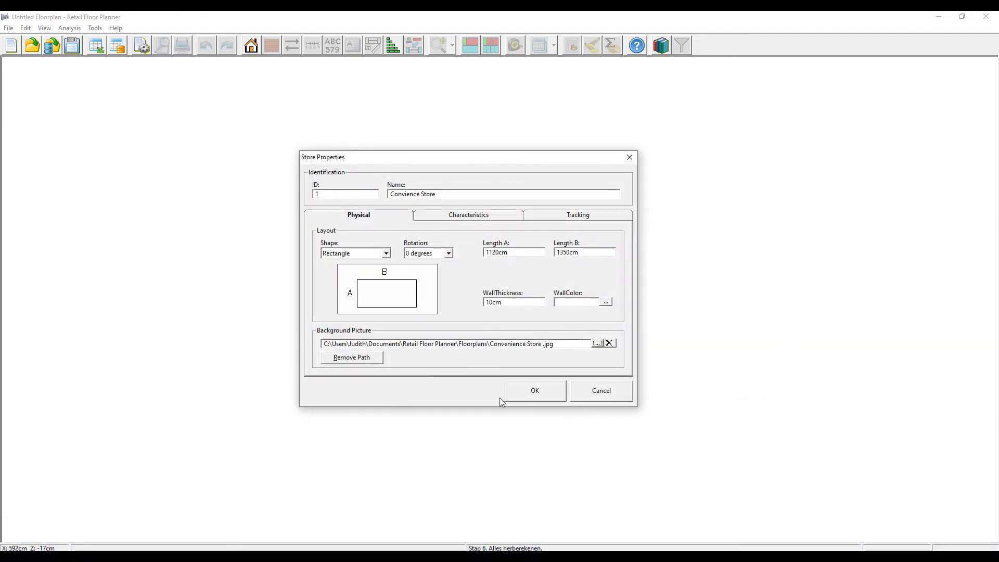
pyautogui.click(369, 359)
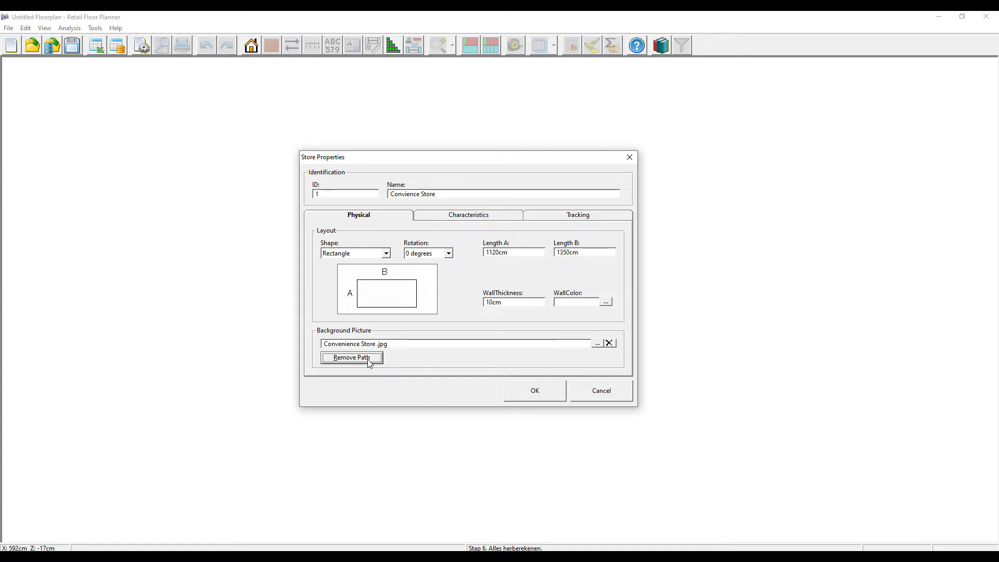
pyautogui.click(536, 391)
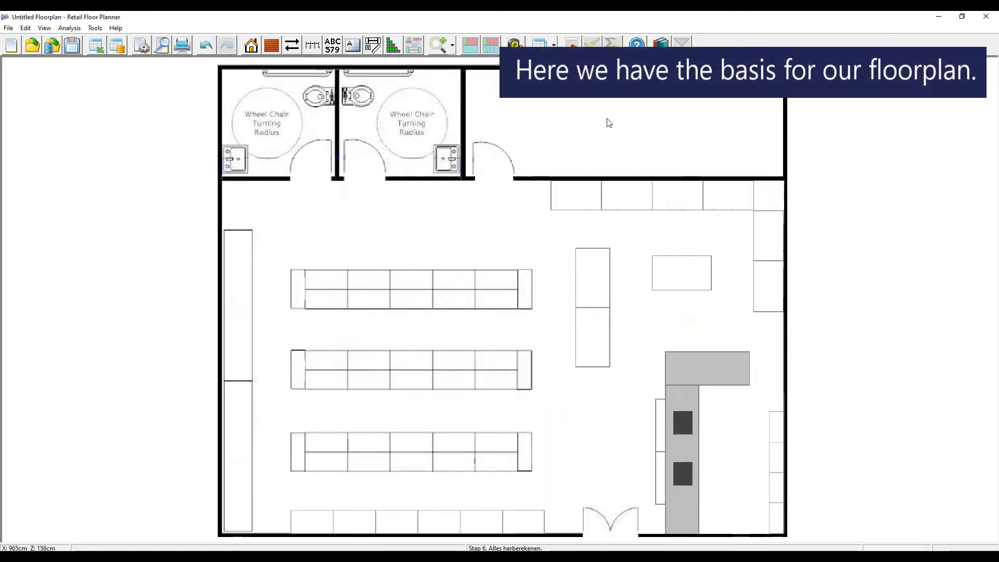
# Trace the left outer wall, about 1108 cm, and the front wall up to the entrance, about 856 cm, as obstructions with the Measure Tool
pyautogui.click(515, 46)
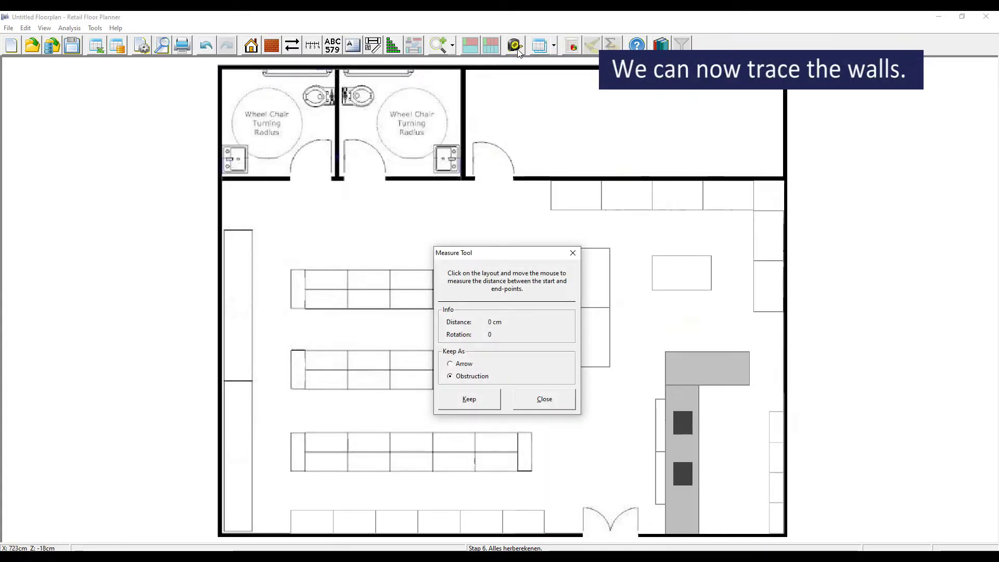
pyautogui.click(219, 68)
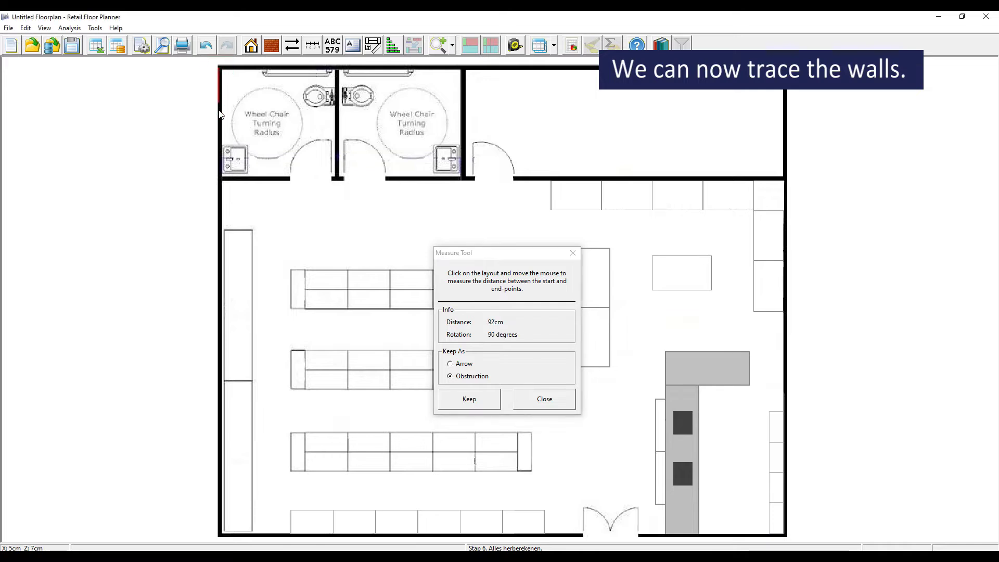
pyautogui.click(224, 540)
pyautogui.click(479, 400)
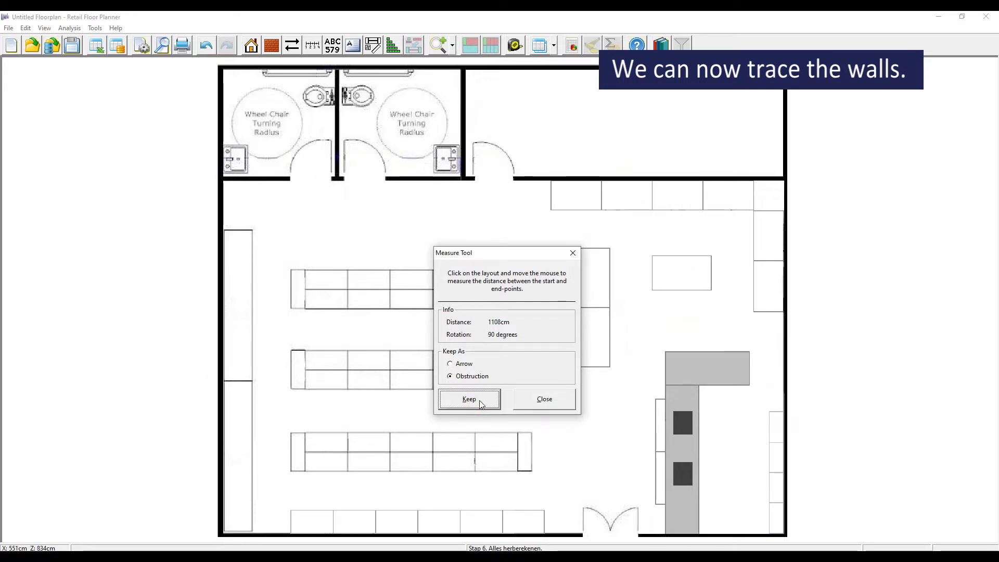
pyautogui.click(220, 534)
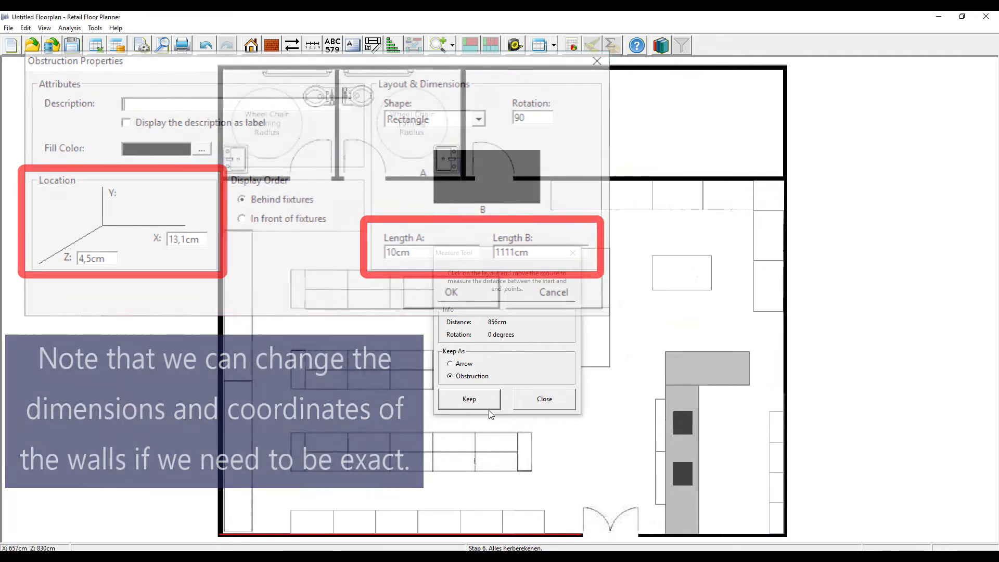
pyautogui.click(487, 401)
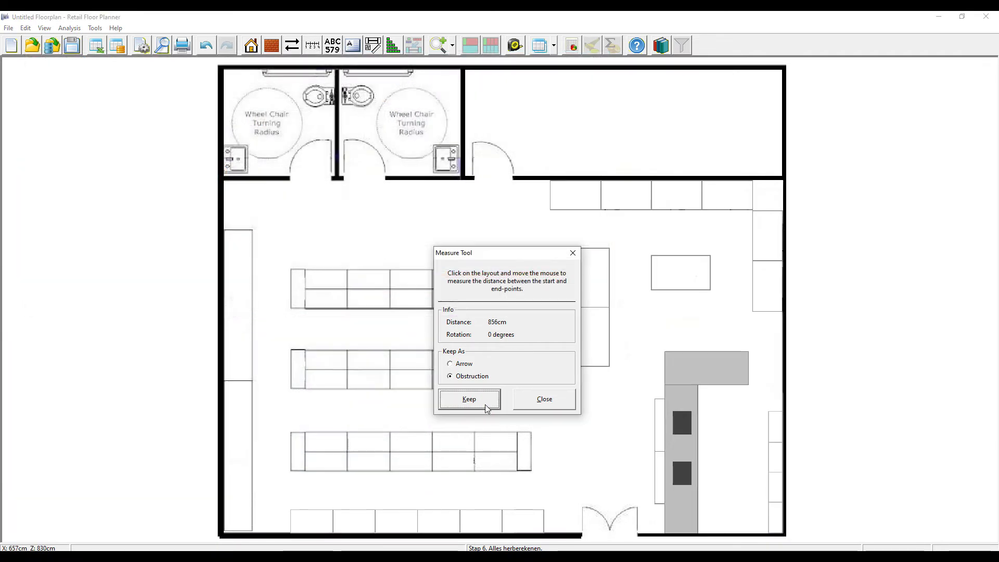
# Trace the front wall from the entrance to the right corner, about 348 cm, keep the last traced wall, and finish measuring
pyautogui.click(639, 534)
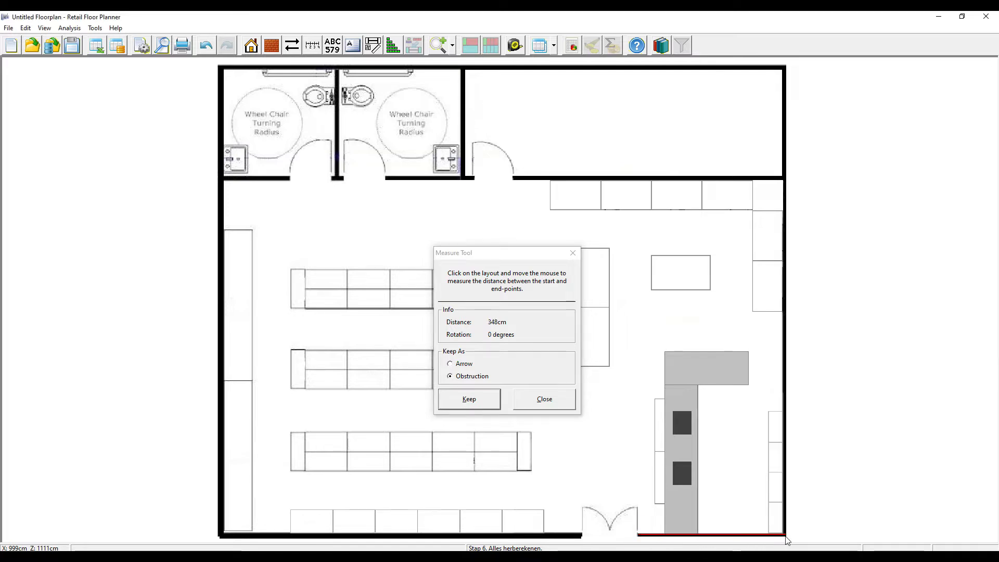
pyautogui.click(478, 402)
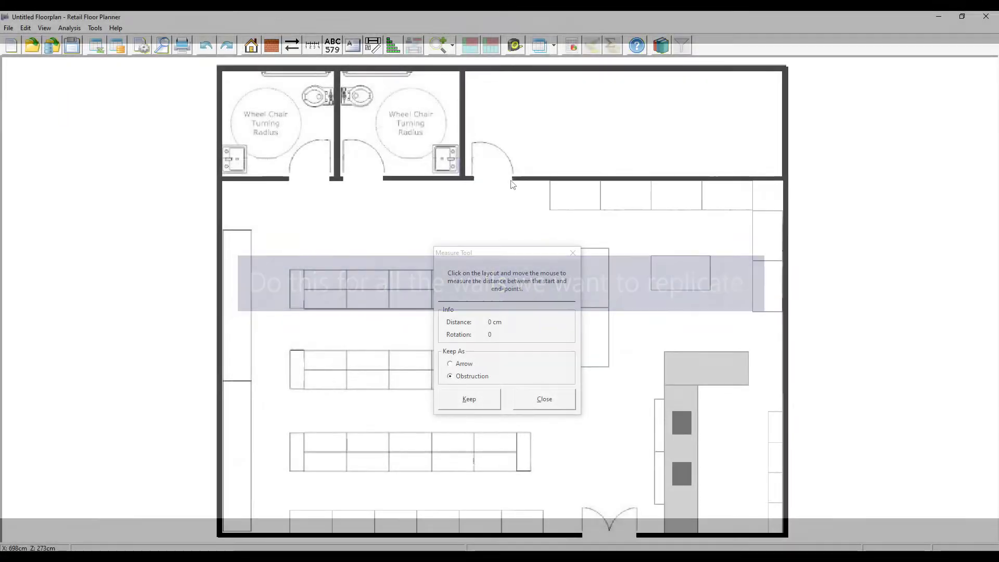
pyautogui.click(467, 399)
pyautogui.click(572, 252)
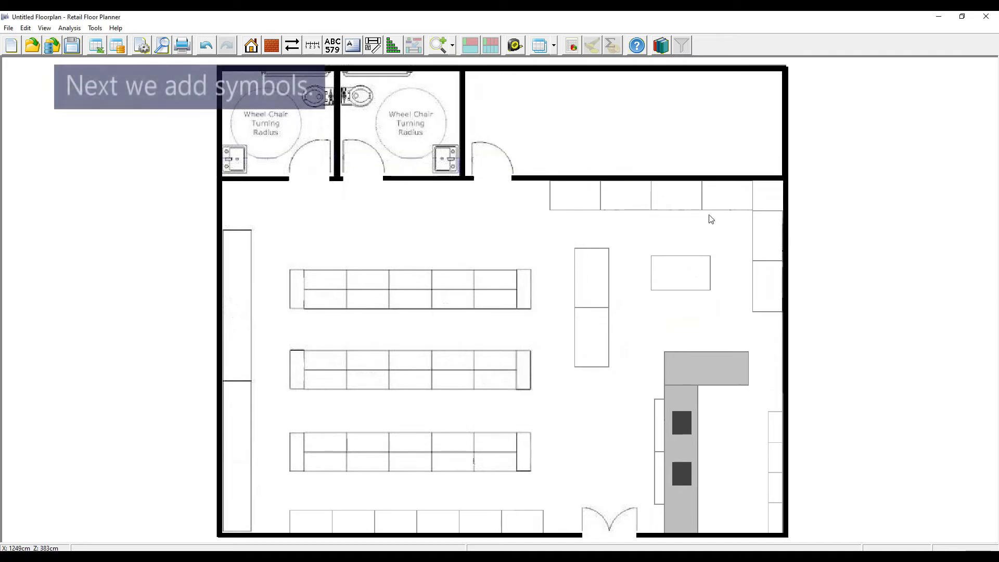
# Start a new picture InfoBox using Toilet.emf with the file path removed
pyautogui.click(353, 46)
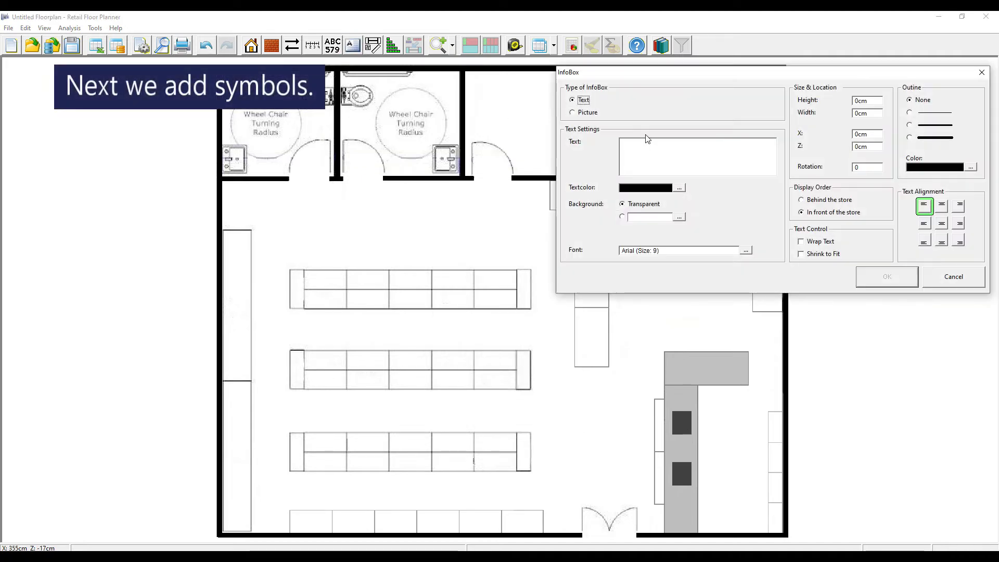
pyautogui.click(594, 113)
pyautogui.click(757, 150)
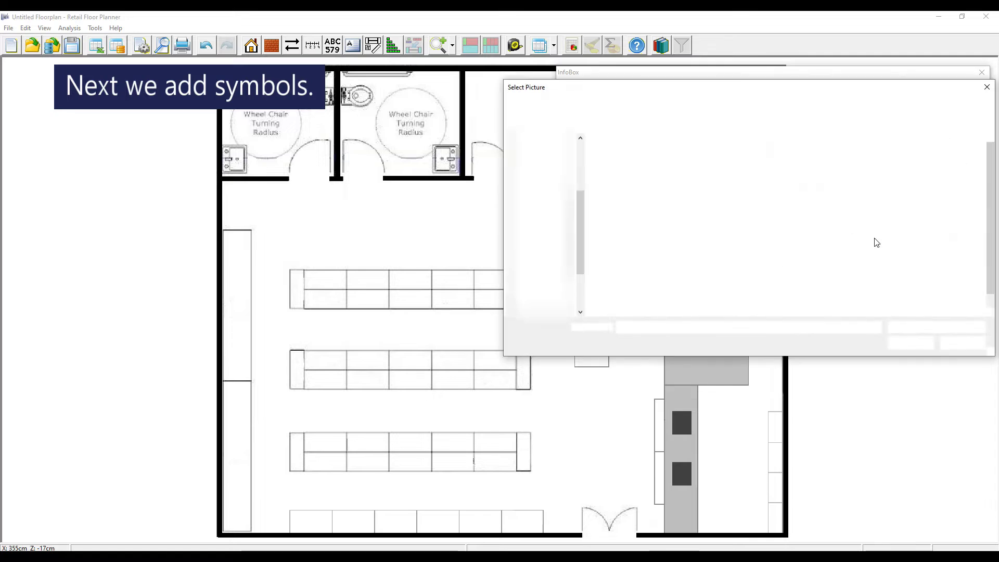
pyautogui.click(950, 299)
pyautogui.click(913, 344)
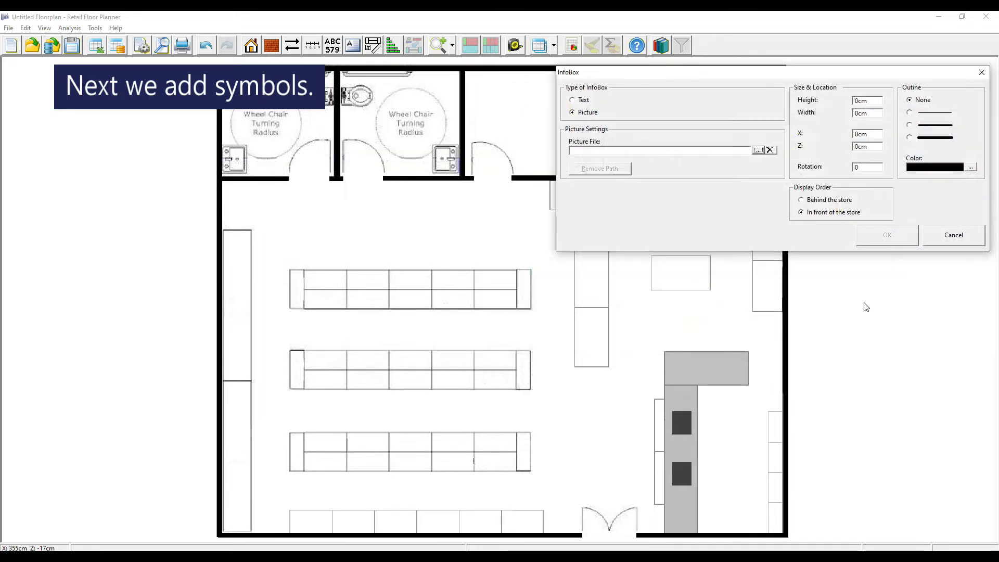
pyautogui.click(618, 170)
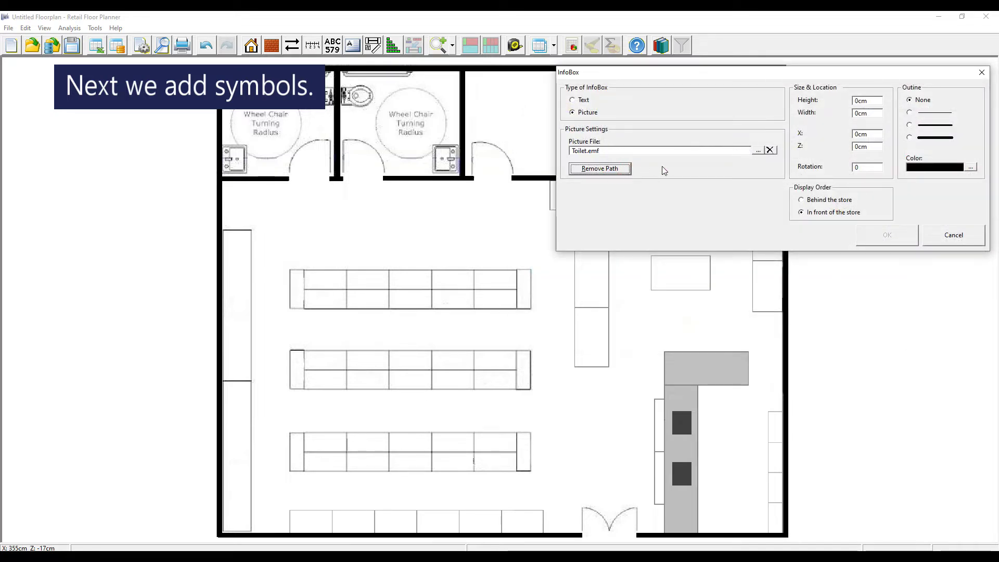
# Set the toilet symbol's height to 80 cm and add it to the floorplan in the left restroom
pyautogui.doubleClick(858, 101)
pyautogui.write('80cm')
pyautogui.press('Tab')
pyautogui.click(887, 234)
pyautogui.moveTo(315, 94); pyautogui.dragTo(345, 101)
# Move the second toilet symbol onto the right restroom's toilet and set its rotation to 270
pyautogui.moveTo(229, 82); pyautogui.dragTo(371, 100)
pyautogui.doubleClick(372, 100)
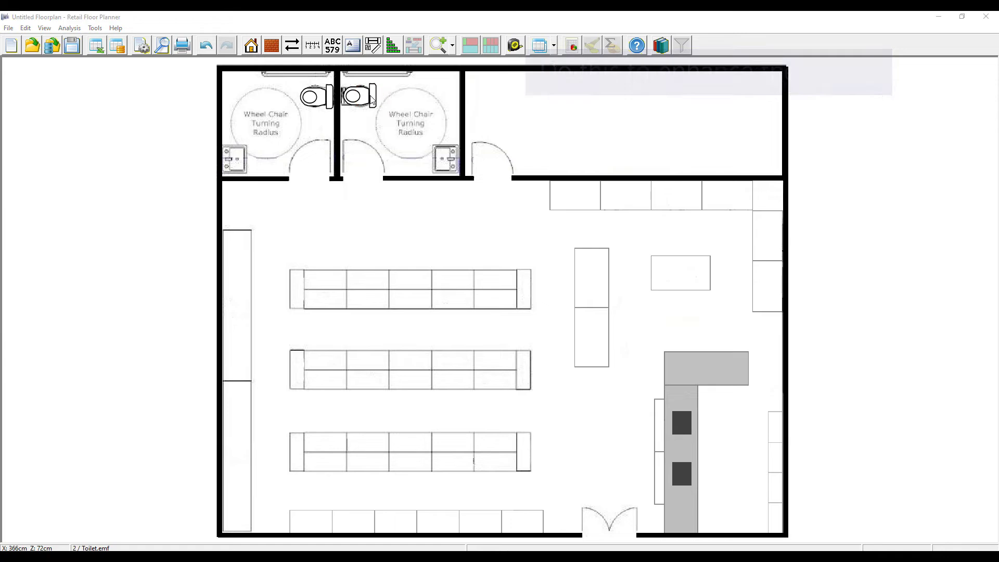
pyautogui.doubleClick(863, 167)
pyautogui.write('270')
pyautogui.click(887, 234)
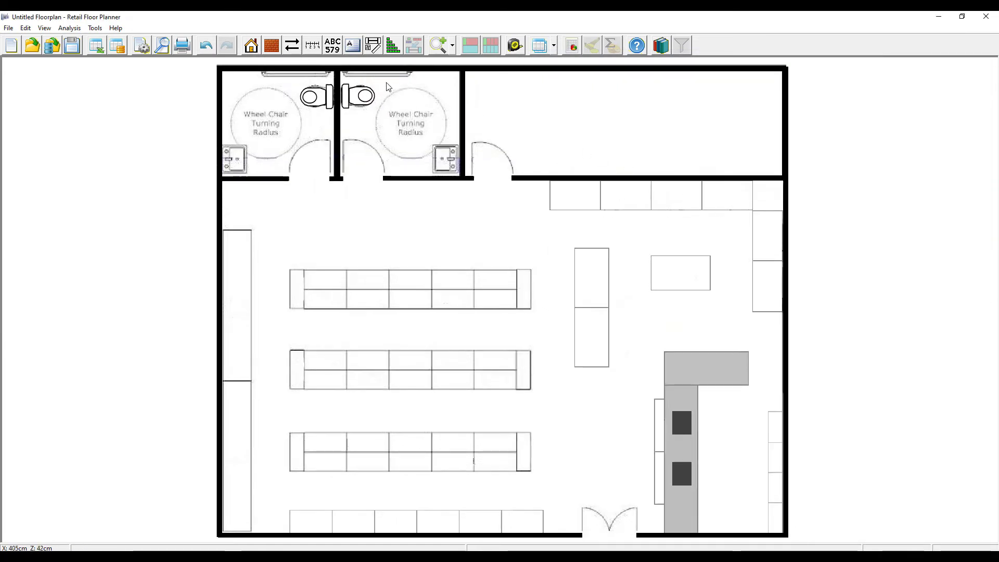
# Start a new picture InfoBox using Sink.emf with the file path removed
pyautogui.click(352, 45)
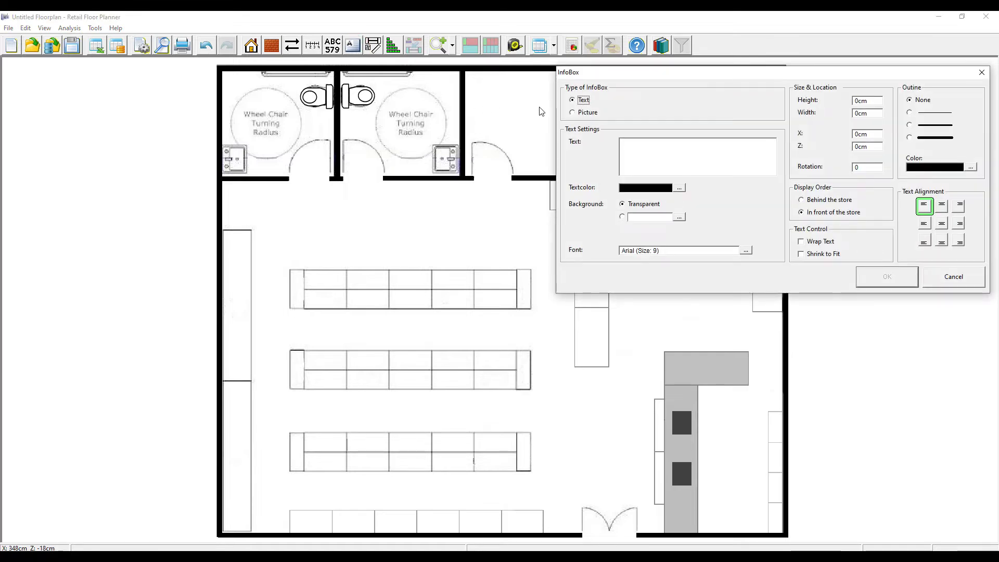
pyautogui.click(576, 112)
pyautogui.click(759, 150)
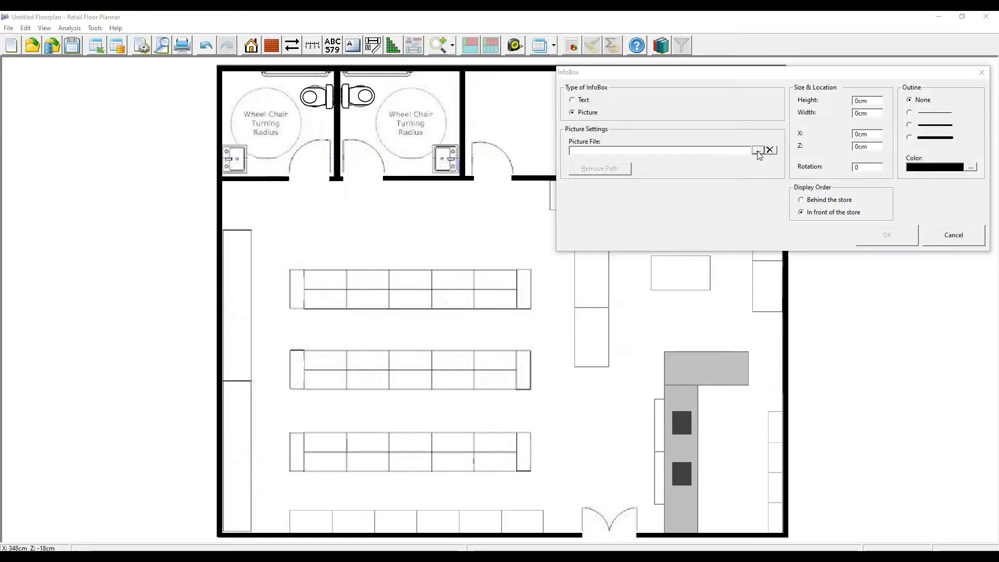
pyautogui.scroll(-1, 733, 172)
pyautogui.click(620, 285)
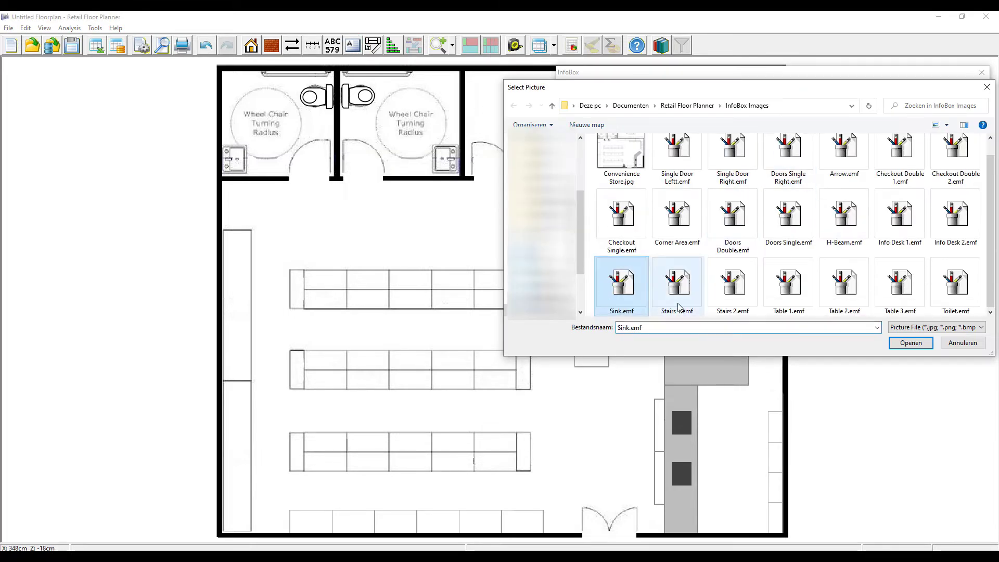
pyautogui.click(909, 343)
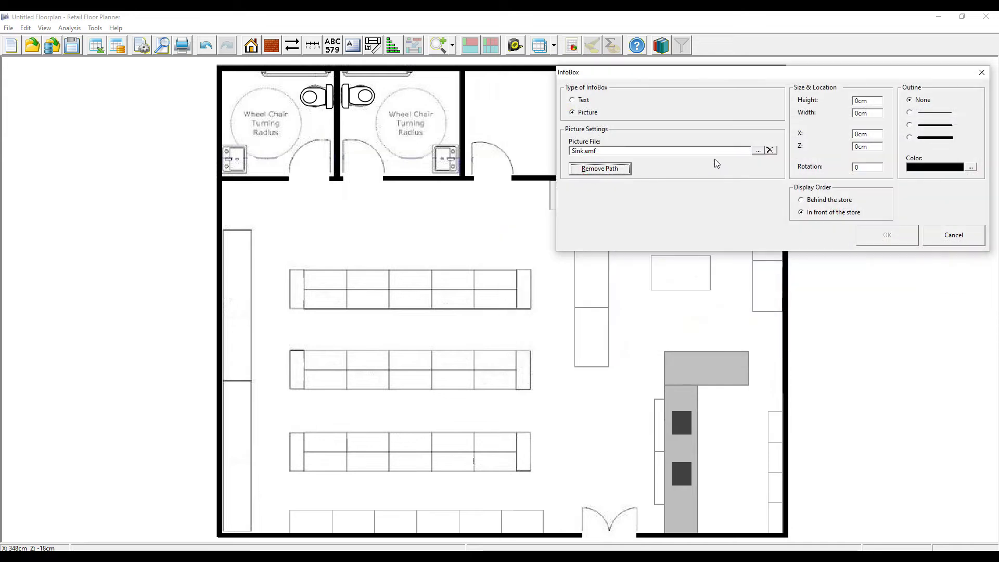
# Size the sink symbol 70 by 70 cm with a rotation of 270 and add it to the floorplan
pyautogui.click(879, 102)
pyautogui.write('70')
pyautogui.press('Tab')
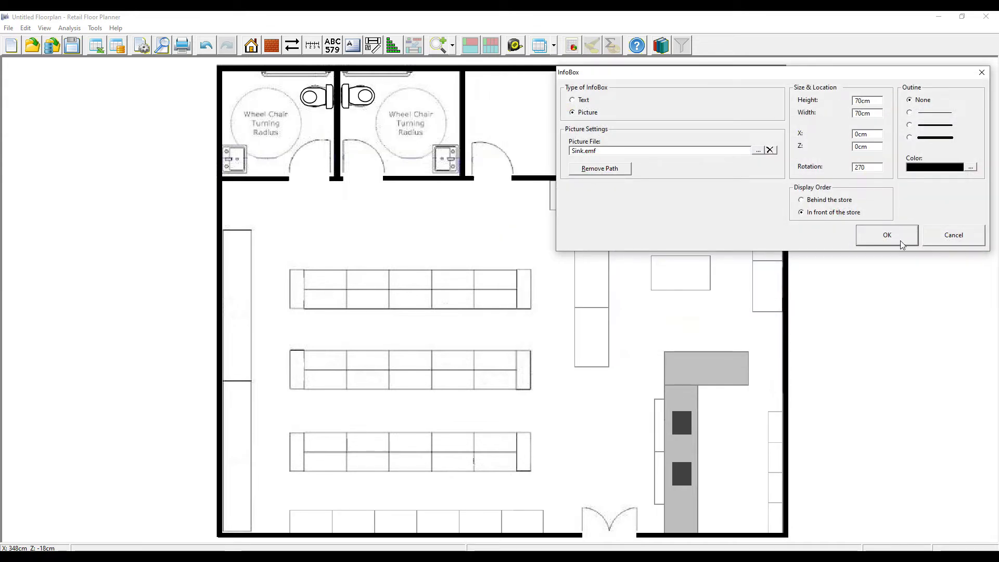
pyautogui.click(901, 242)
# Move the second sink symbol onto the right restroom's sink and set its rotation to 90
pyautogui.moveTo(254, 82); pyautogui.dragTo(450, 163)
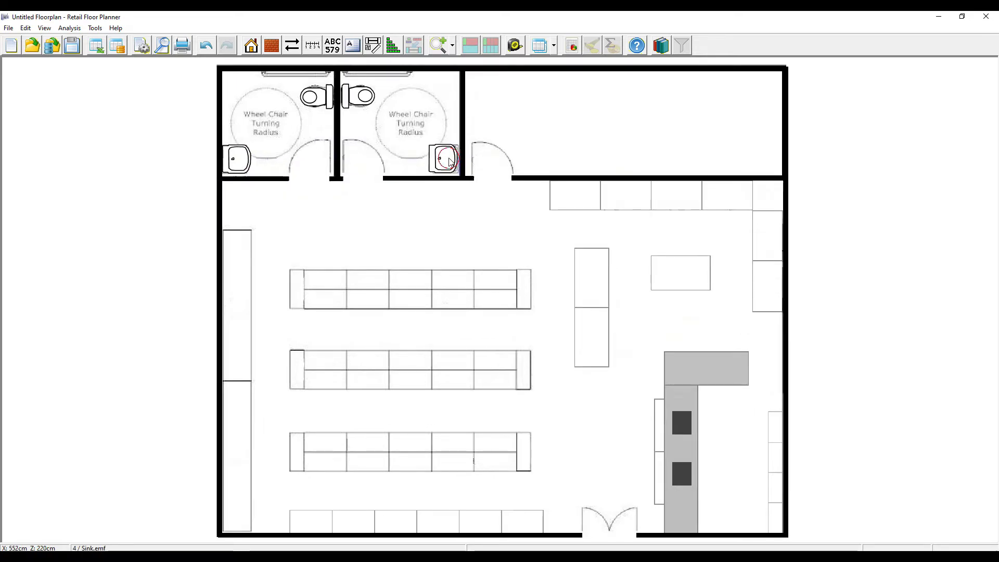
pyautogui.doubleClick(450, 162)
pyautogui.doubleClick(873, 167)
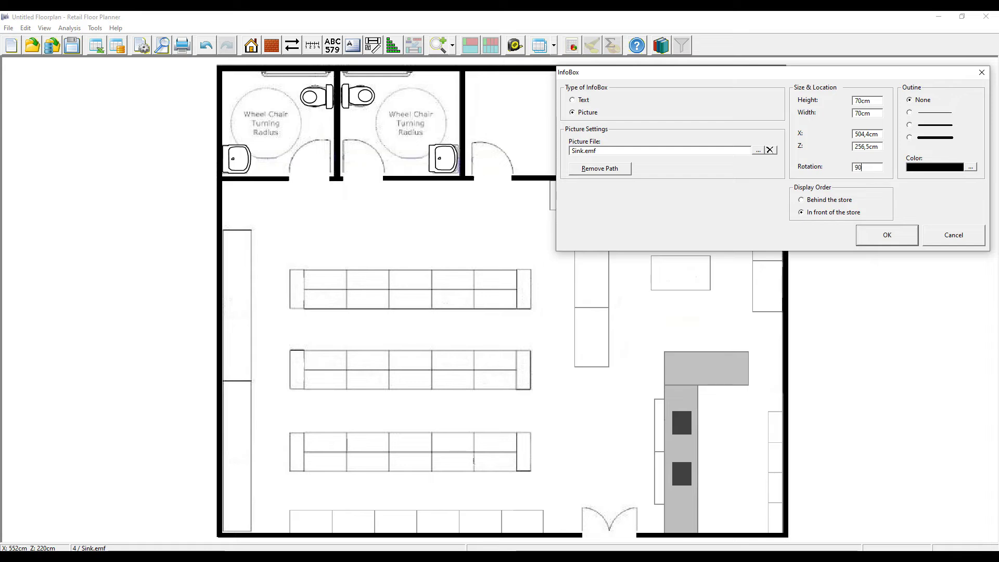
pyautogui.click(886, 235)
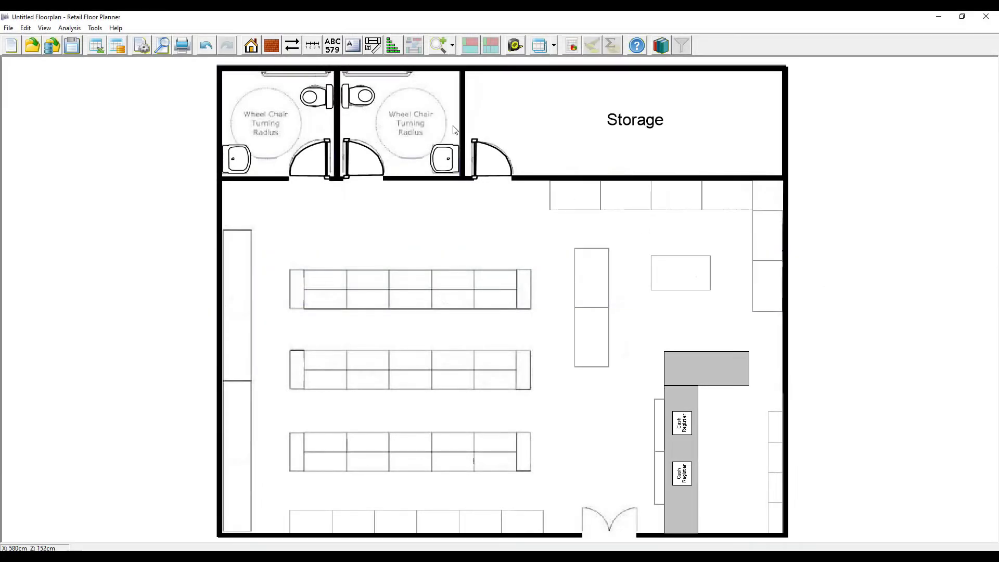
# Start a new picture InfoBox using Doors Double.emf with the file path removed
pyautogui.click(352, 45)
pyautogui.click(572, 113)
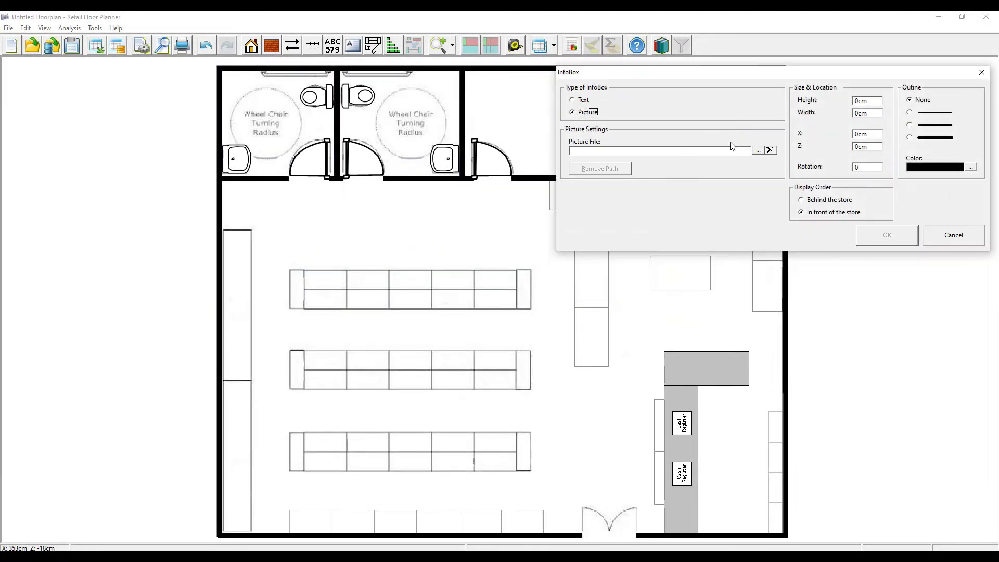
pyautogui.click(759, 152)
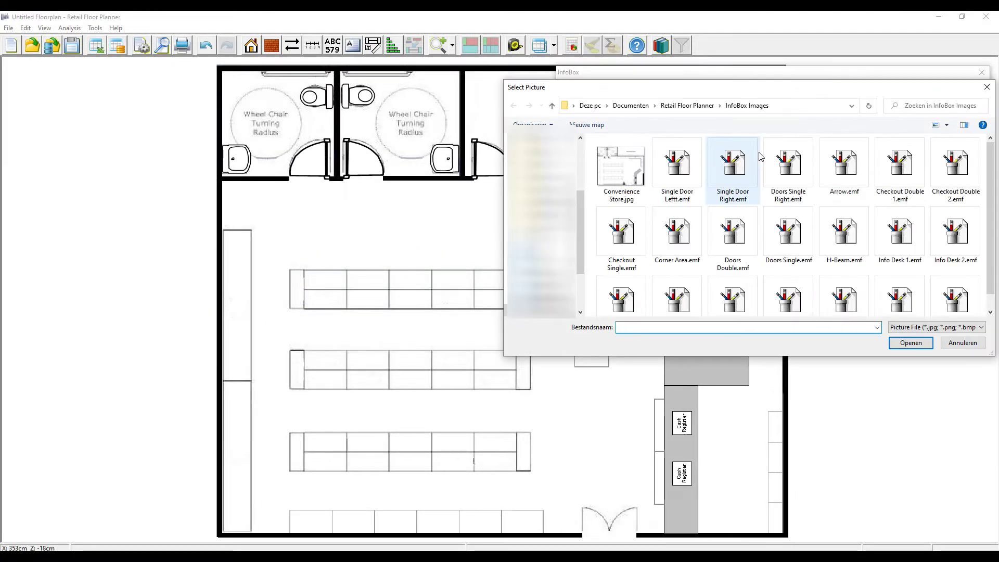
pyautogui.click(732, 234)
pyautogui.click(910, 342)
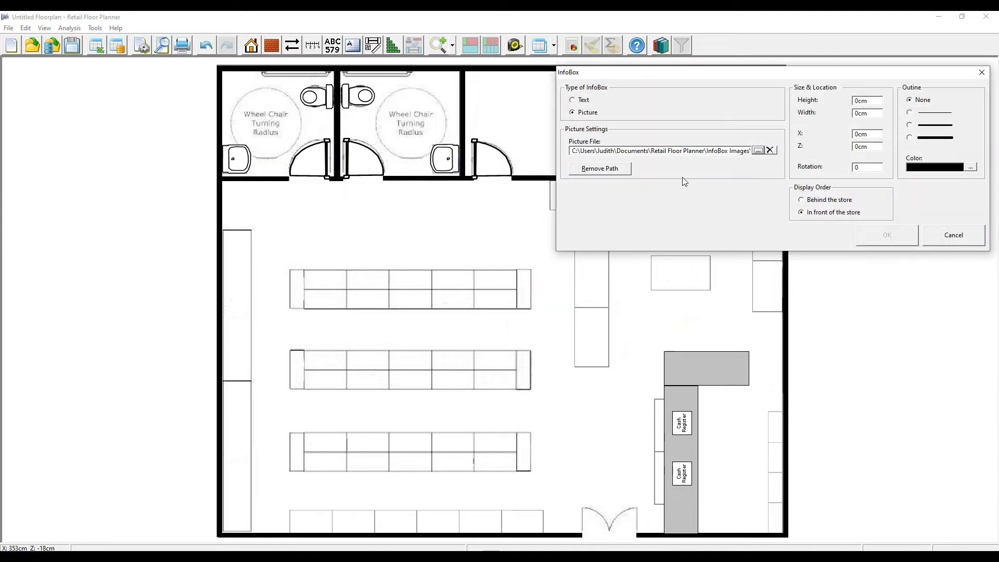
pyautogui.click(617, 168)
# Size the double door symbol 75 cm high and 150 cm wide with rotation 180, and place it on the store entrance
pyautogui.click(878, 99)
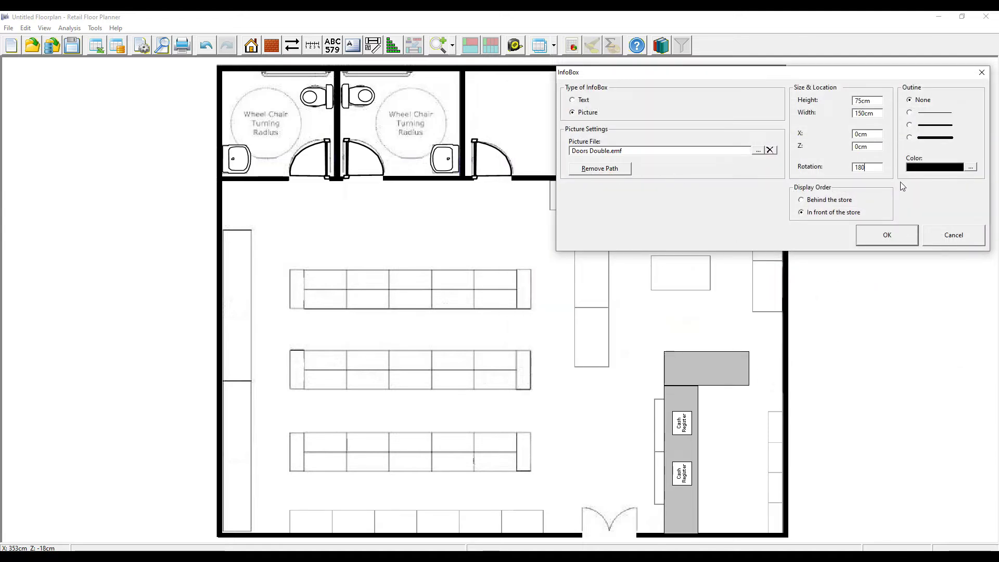
pyautogui.click(887, 234)
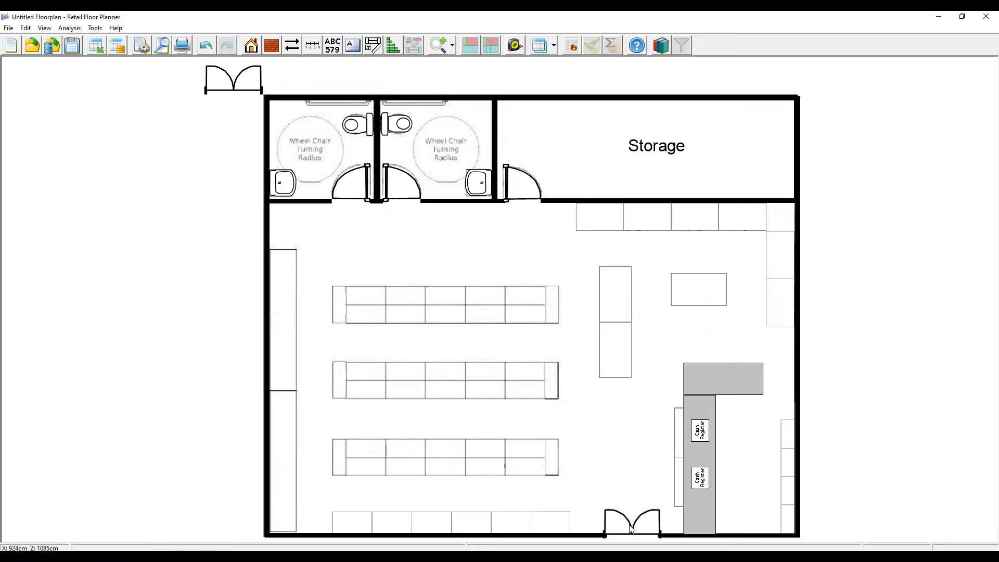
pyautogui.click(631, 530)
# Add a Merchandise Area without Backboard fixture, 600 by 55 cm, 160 cm high with 100 cm segments, along the front wall beside the entrance
pyautogui.click(374, 46)
pyautogui.click(405, 254)
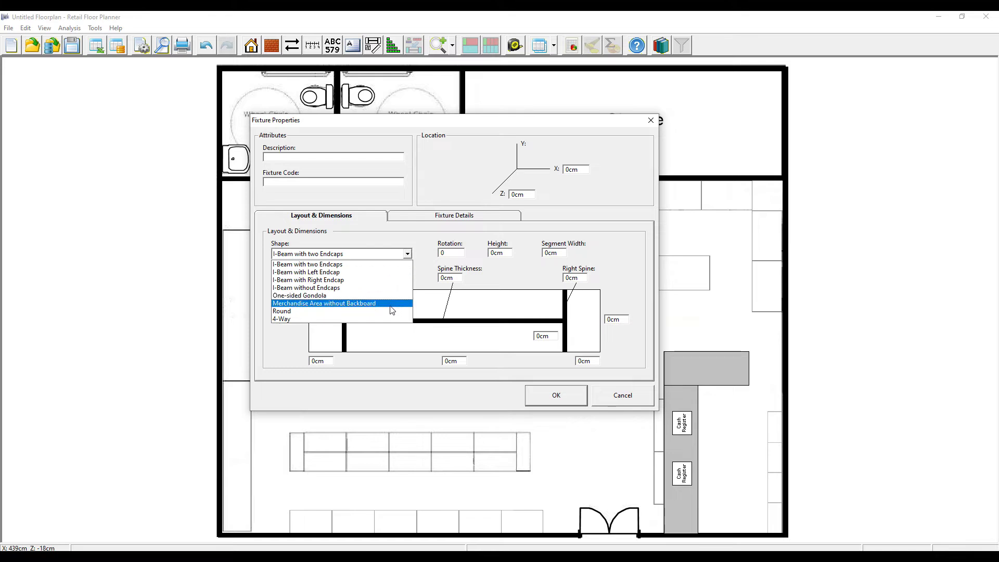
pyautogui.click(392, 307)
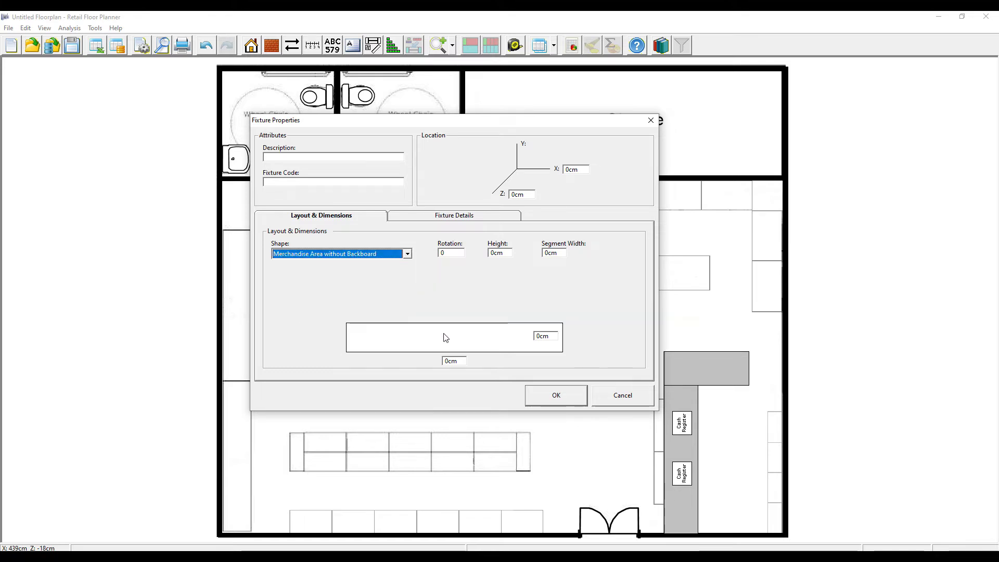
pyautogui.click(458, 251)
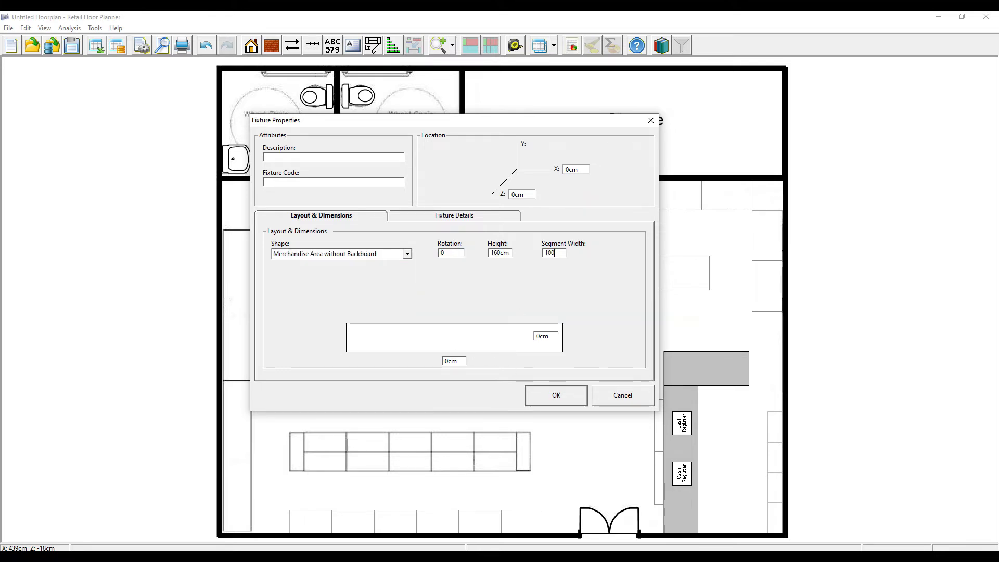
pyautogui.click(556, 396)
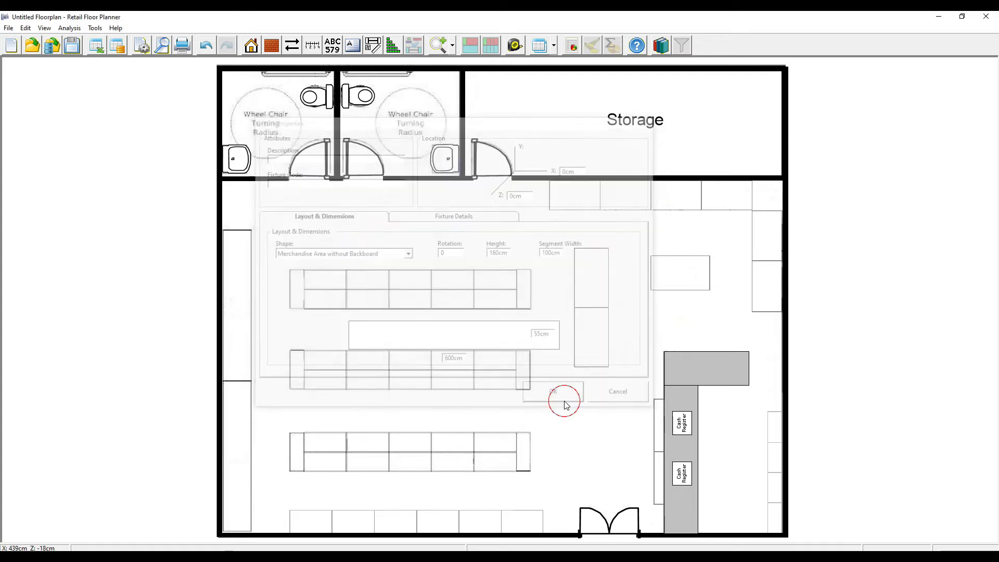
pyautogui.click(281, 79)
pyautogui.moveTo(281, 80); pyautogui.dragTo(357, 529)
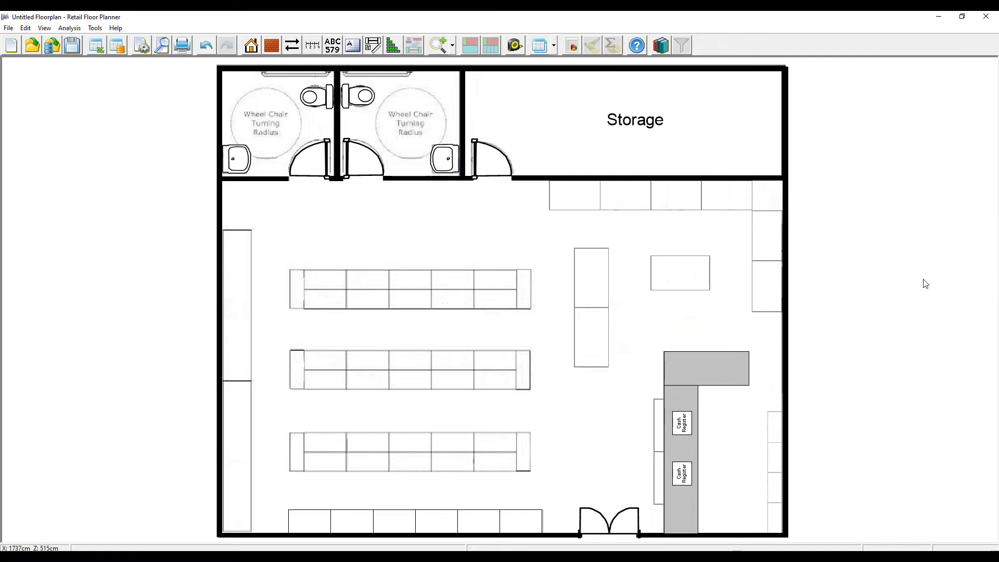
# Add a One-sided Gondola along the store's left wall: rotation 270, length 720 cm, height 210 cm, segment width 72 cm, spine thickness 5 cm
pyautogui.click(374, 48)
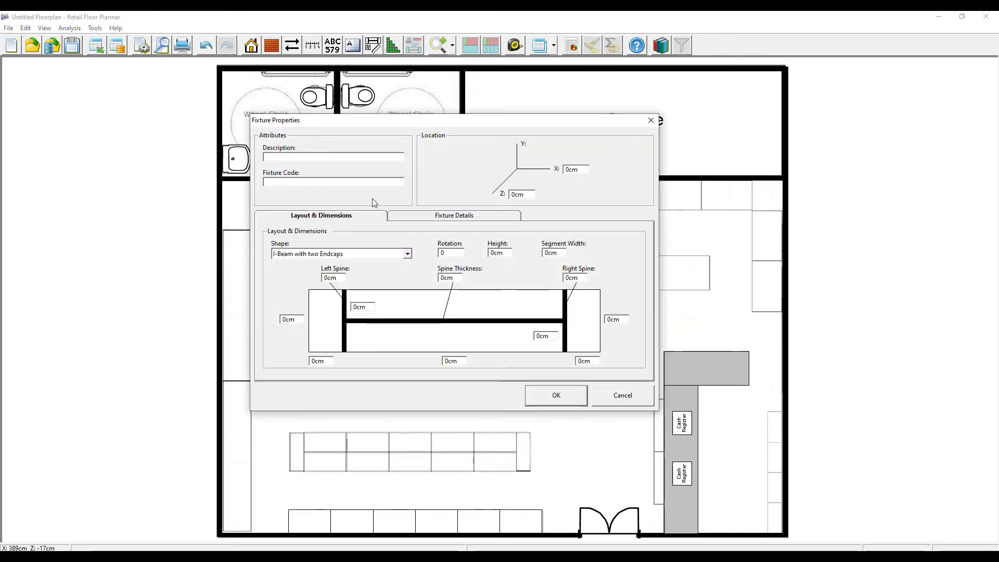
pyautogui.click(407, 254)
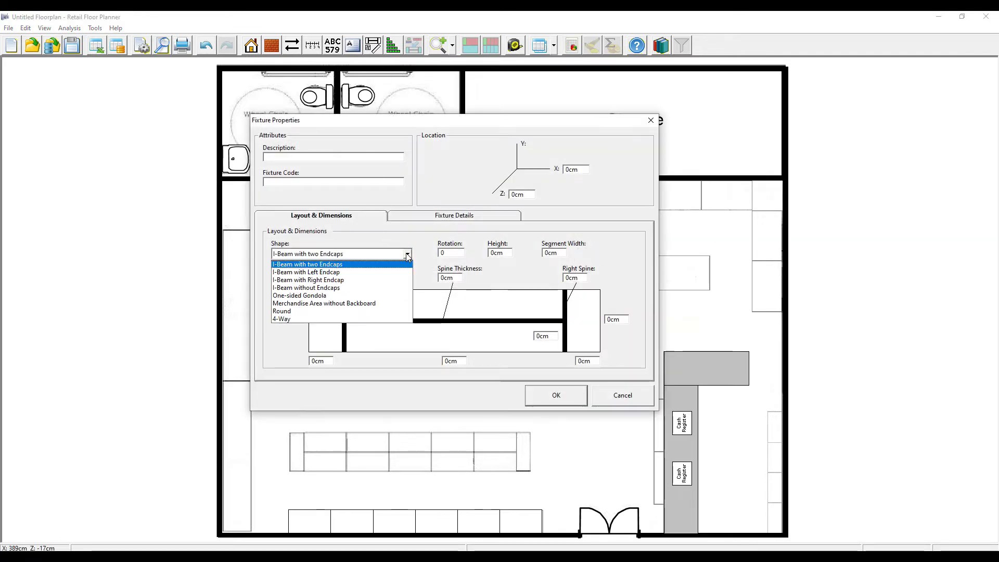
pyautogui.click(397, 295)
pyautogui.click(464, 252)
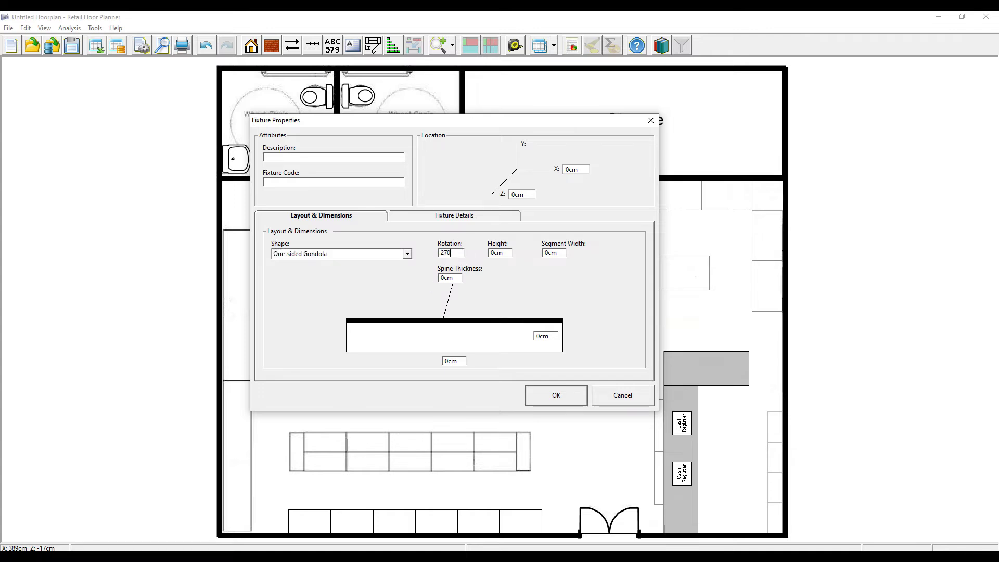
pyautogui.write('720')
pyautogui.press('Tab')
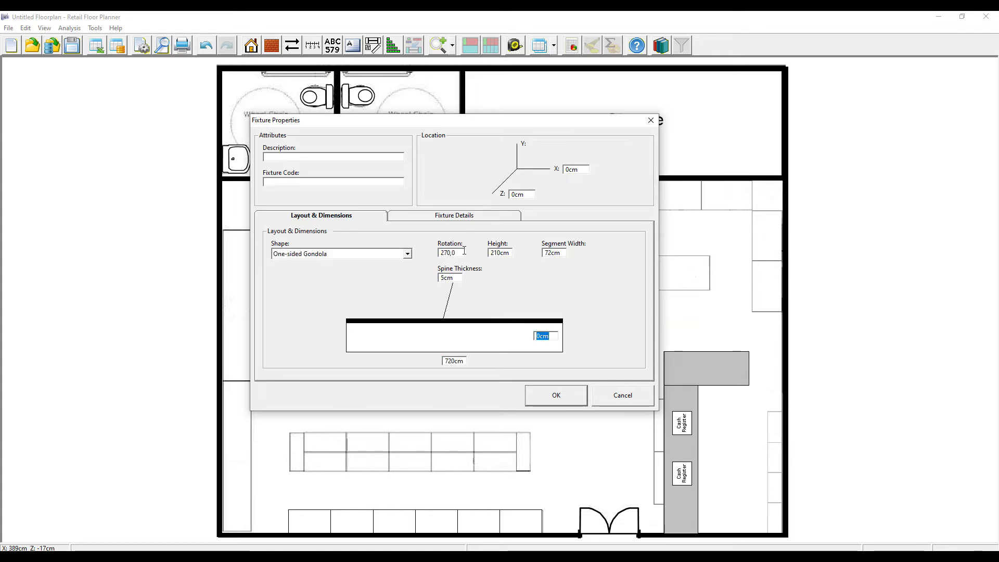
pyautogui.click(531, 388)
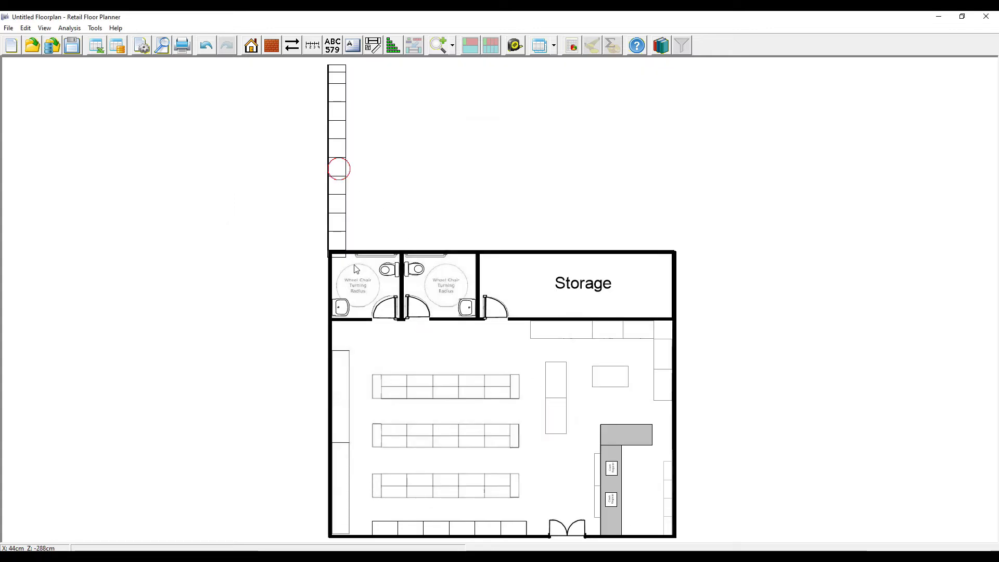
pyautogui.moveTo(359, 454); pyautogui.dragTo(343, 453)
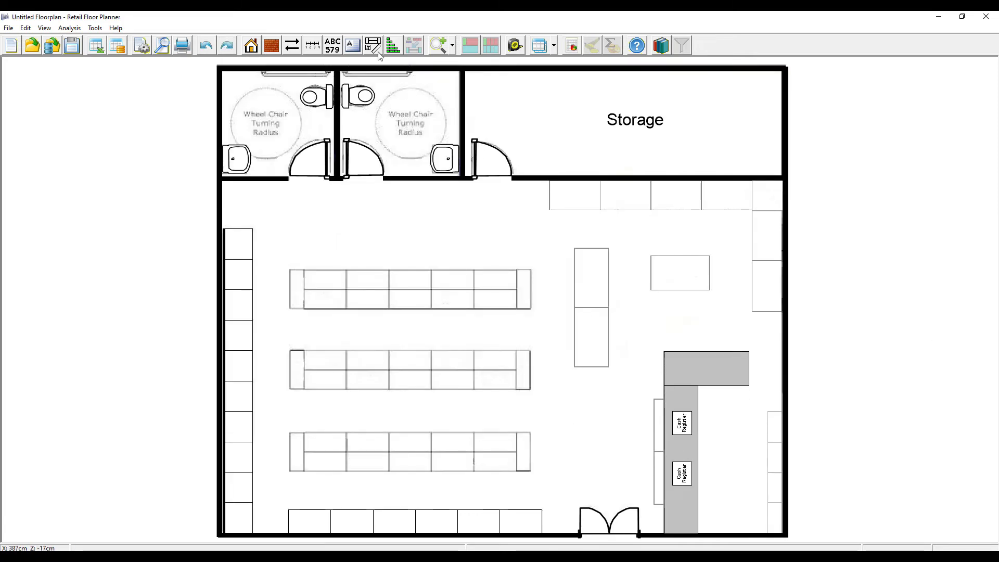
# Add an I-Beam with two Endcaps: height 140, segments 100, length 500, shelf depths 45, spine 10, side spines 5, endcaps 100 by 30 cm
pyautogui.click(378, 52)
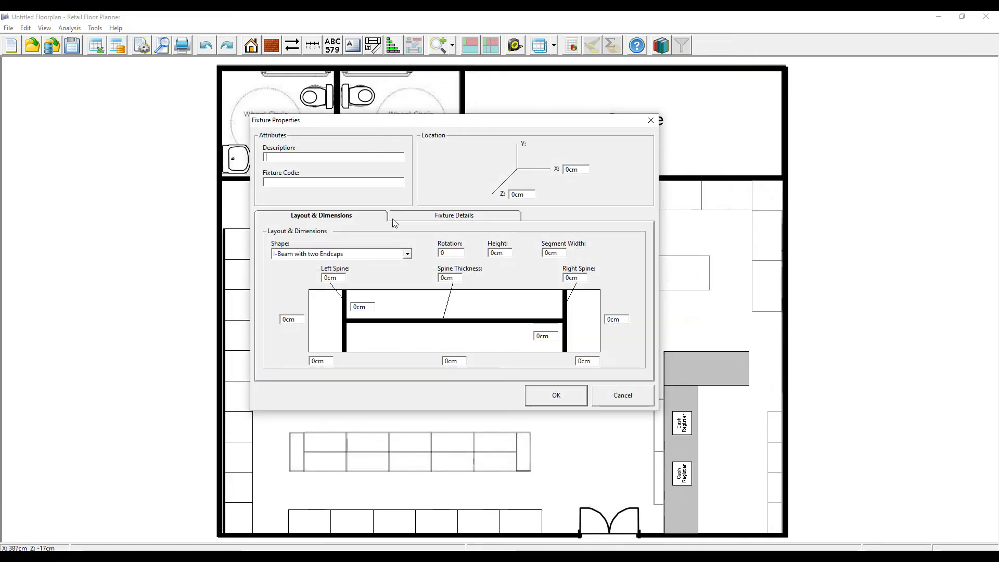
pyautogui.press('Tab')
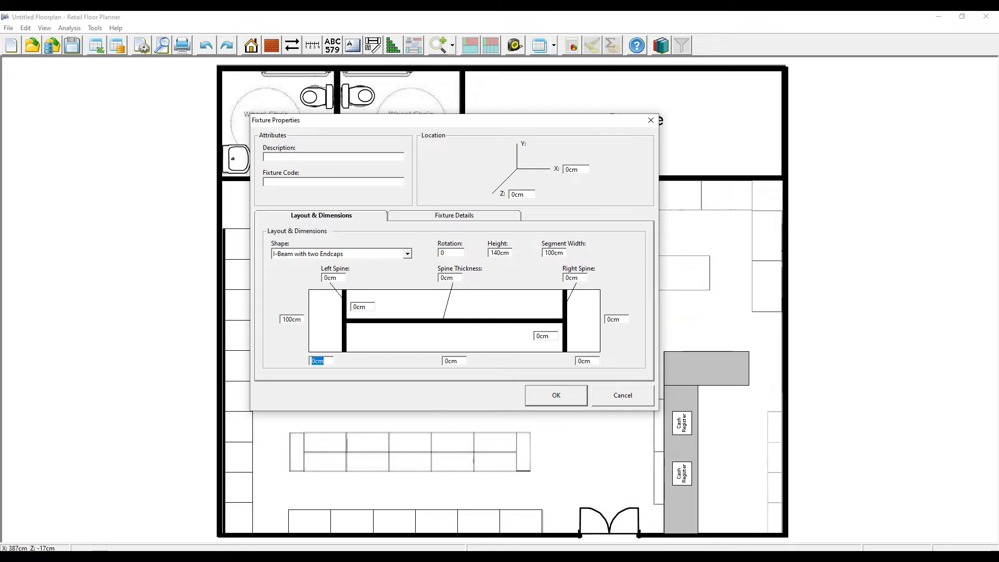
pyautogui.write('45')
pyautogui.press('Tab')
pyautogui.write('0')
pyautogui.press('Tab')
pyautogui.write('45')
pyautogui.press('Tab')
pyautogui.write('5')
pyautogui.press('Tab')
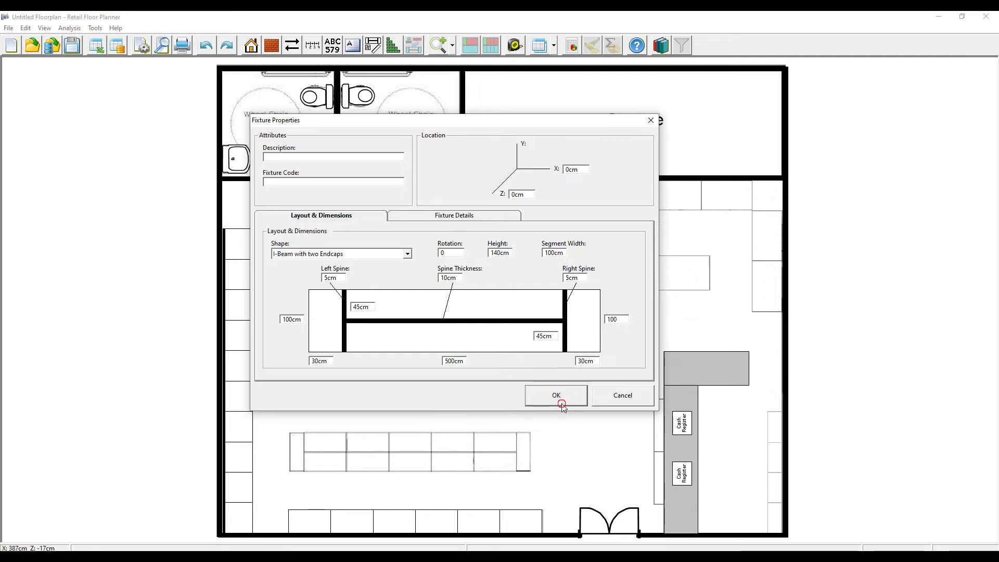
pyautogui.click(562, 404)
# Position the I-beam gondola on the upper aisle outline and place copies on the two aisle outlines below it
pyautogui.moveTo(427, 87); pyautogui.dragTo(504, 295)
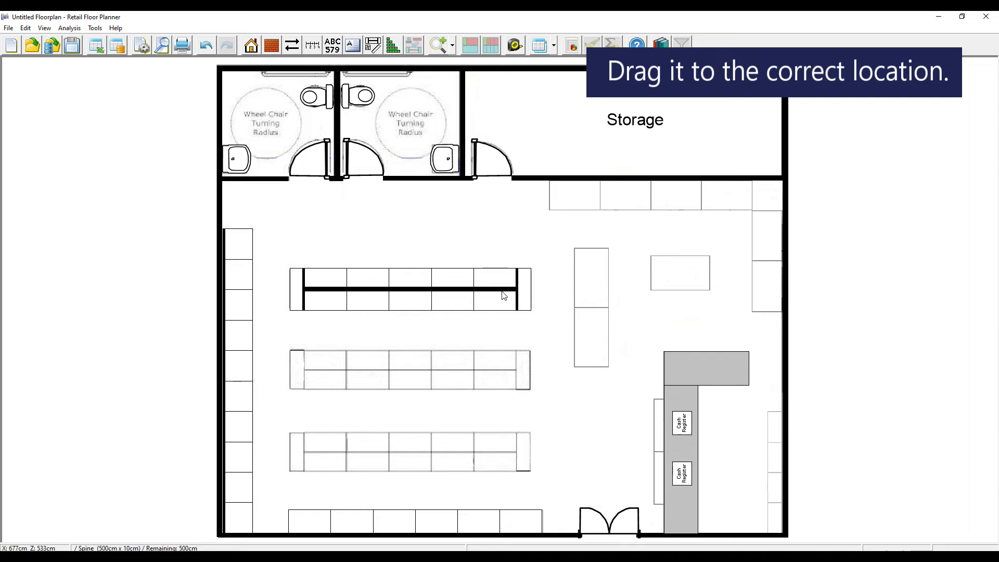
pyautogui.keyDown('ctrl'); pyautogui.moveTo(503, 370); pyautogui.dragTo(504, 457); pyautogui.keyUp('ctrl')
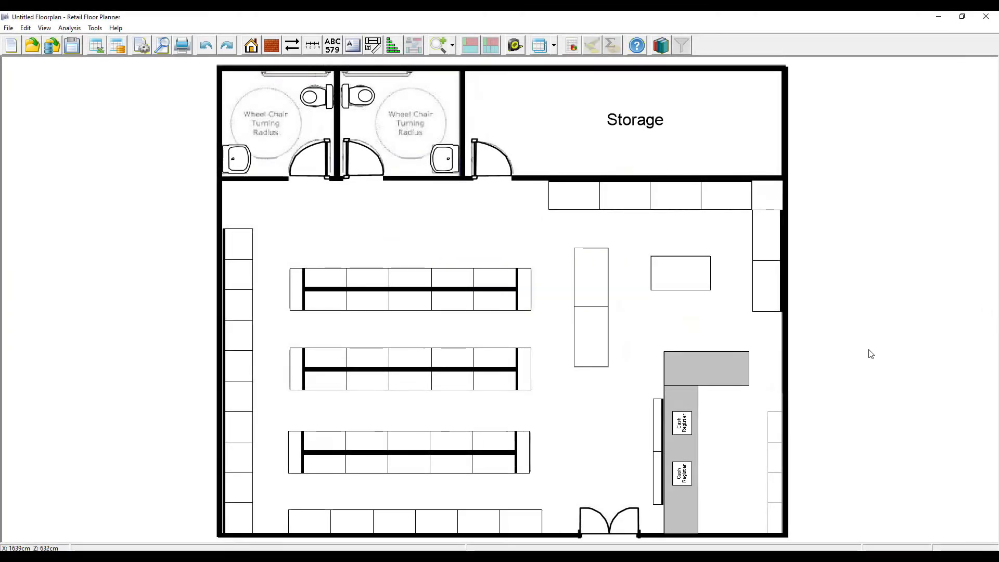
# Copy the checkout counter's one-sided gondola to the right wall behind the registers, and set its length to 288 cm with 72 cm segments
pyautogui.keyDown('ctrl'); pyautogui.moveTo(658, 454); pyautogui.dragTo(779, 472); pyautogui.keyUp('ctrl')
pyautogui.doubleClick(777, 471)
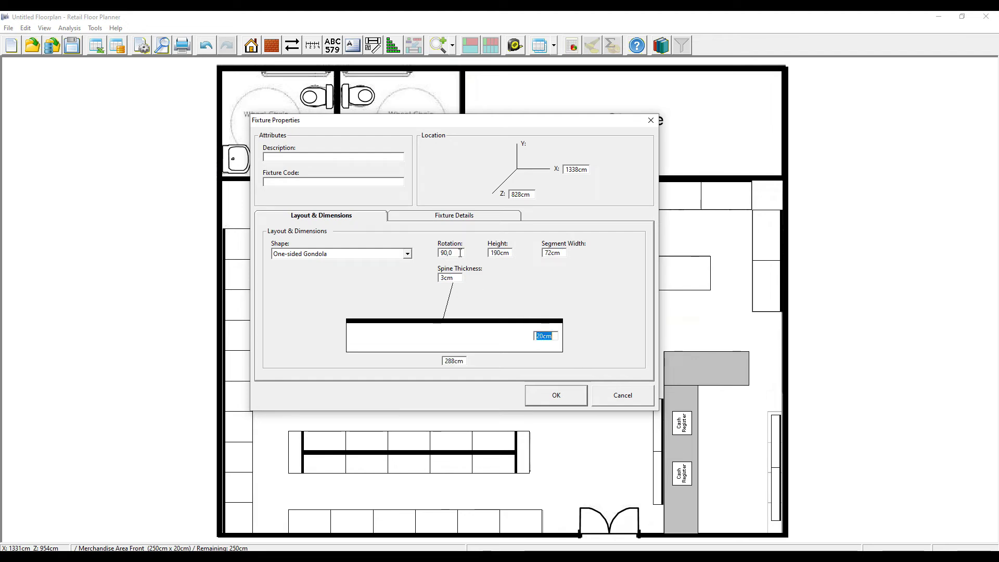
pyautogui.click(544, 396)
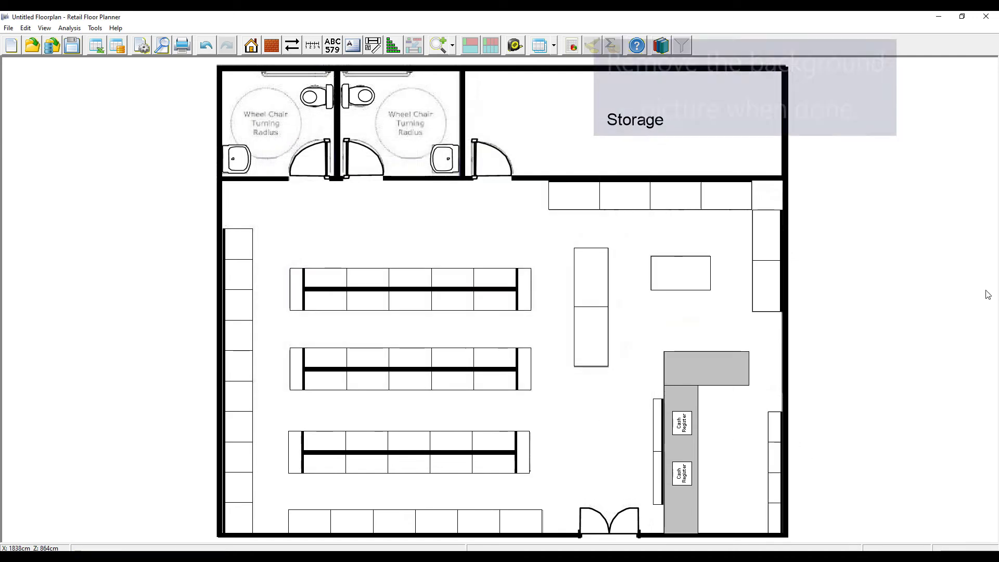
# Hide the Background Picture layer
pyautogui.click(44, 28)
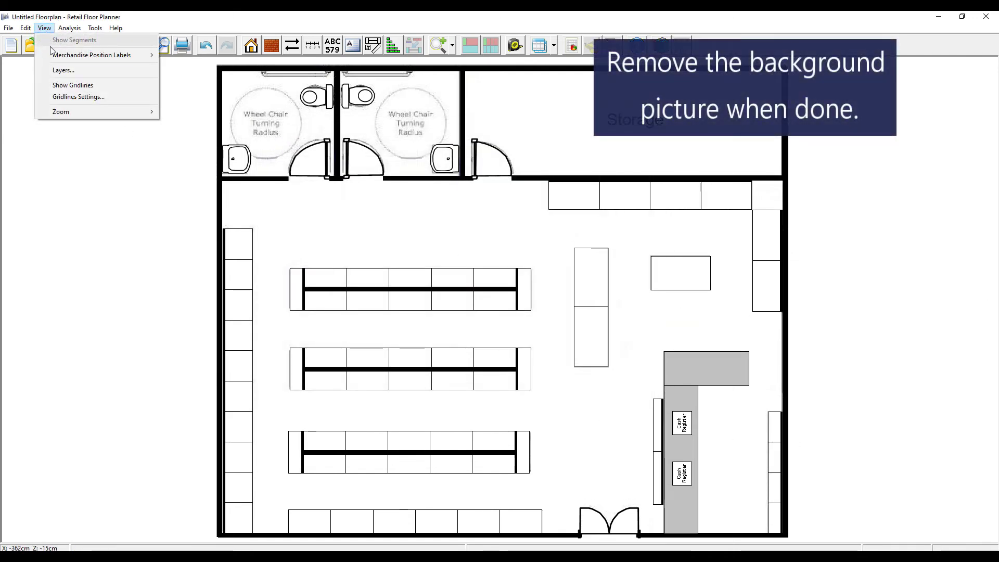
pyautogui.click(56, 70)
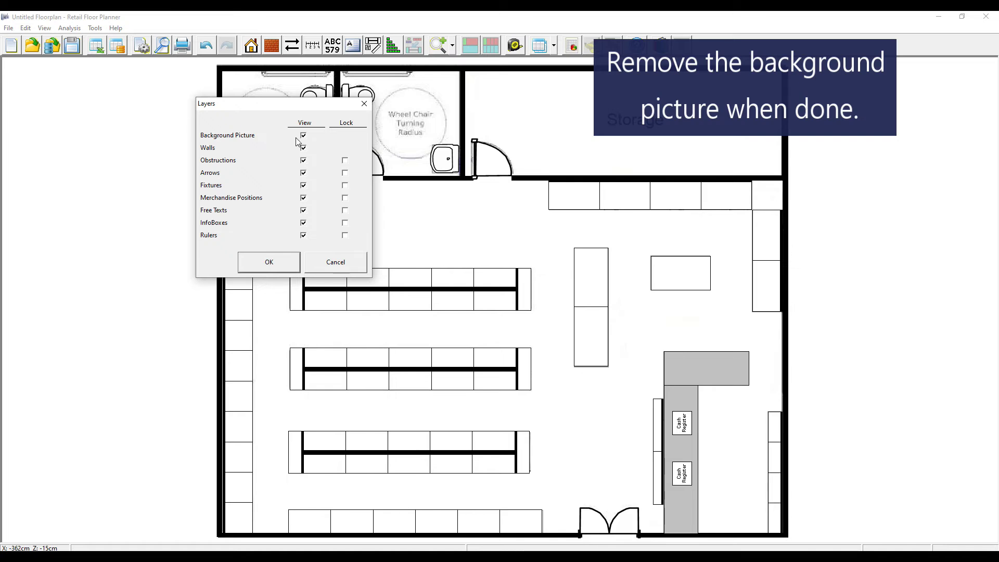
pyautogui.click(270, 262)
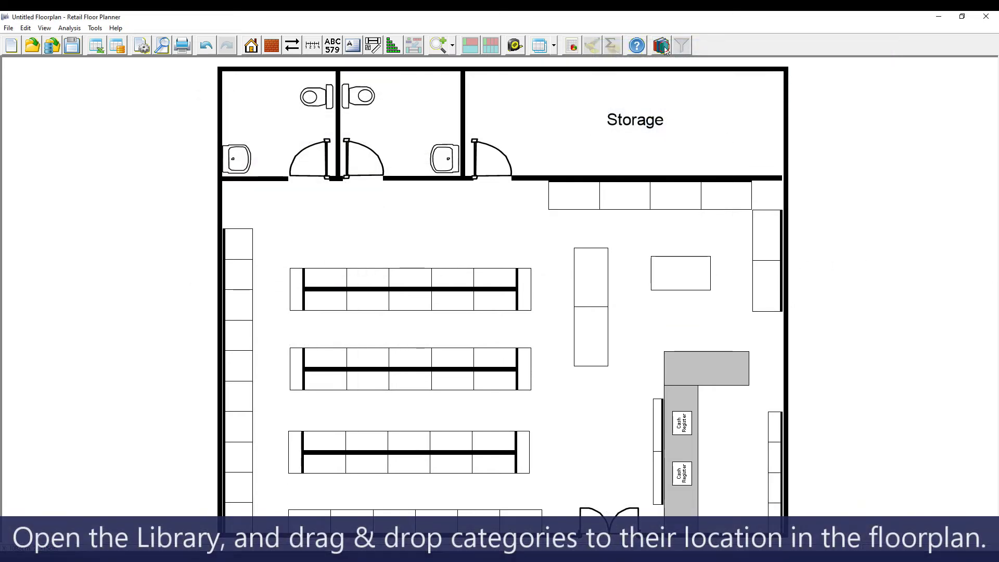
# Open the library and place Fruit 3M and Vegetables 3M together on the fixture along the front wall
pyautogui.click(660, 46)
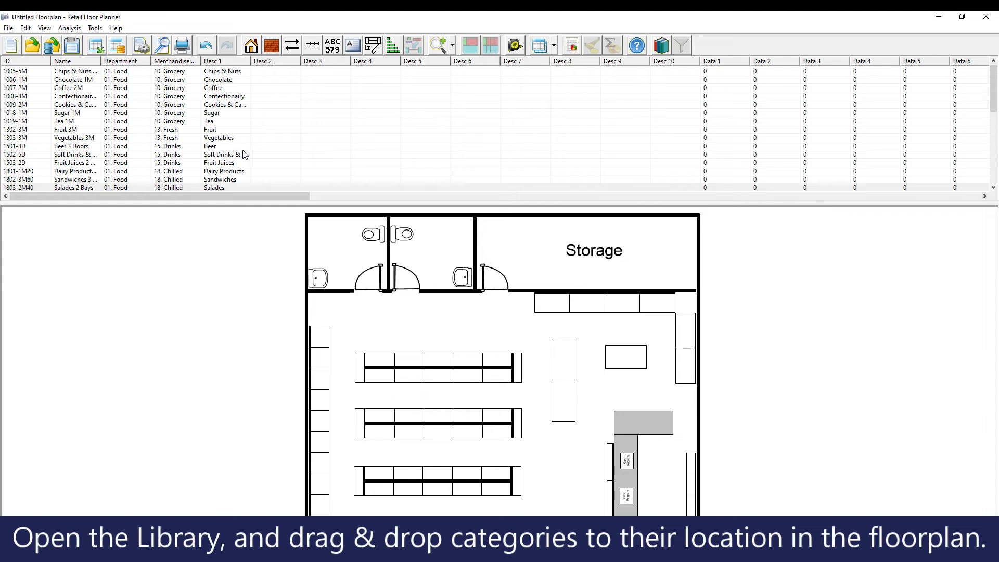
pyautogui.click(214, 137)
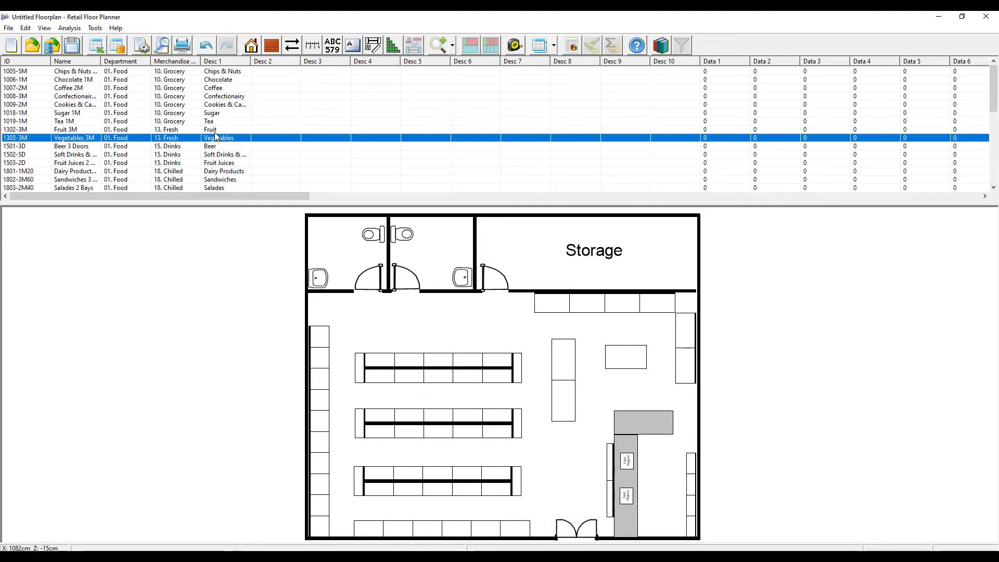
pyautogui.keyDown('ctrl'); pyautogui.click(215, 130); pyautogui.keyUp('ctrl')
pyautogui.moveTo(218, 137); pyautogui.dragTo(365, 531)
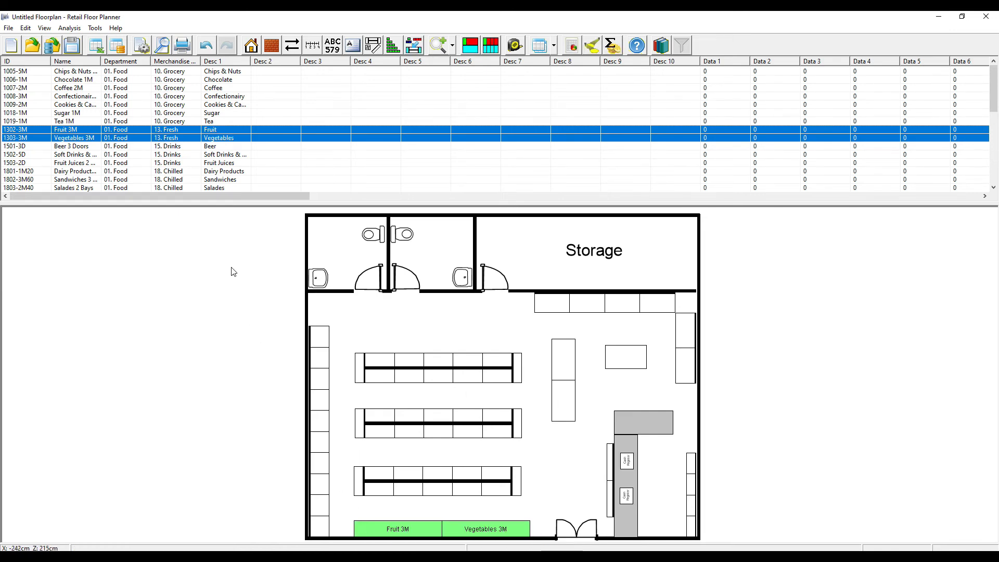
# Place the Beer, Soft Drinks & Waters and Fruit Juices sections together on the long gondola along the left wall
pyautogui.click(225, 164)
pyautogui.keyDown('shift'); pyautogui.click(221, 148); pyautogui.keyUp('shift')
pyautogui.moveTo(229, 158); pyautogui.dragTo(322, 371)
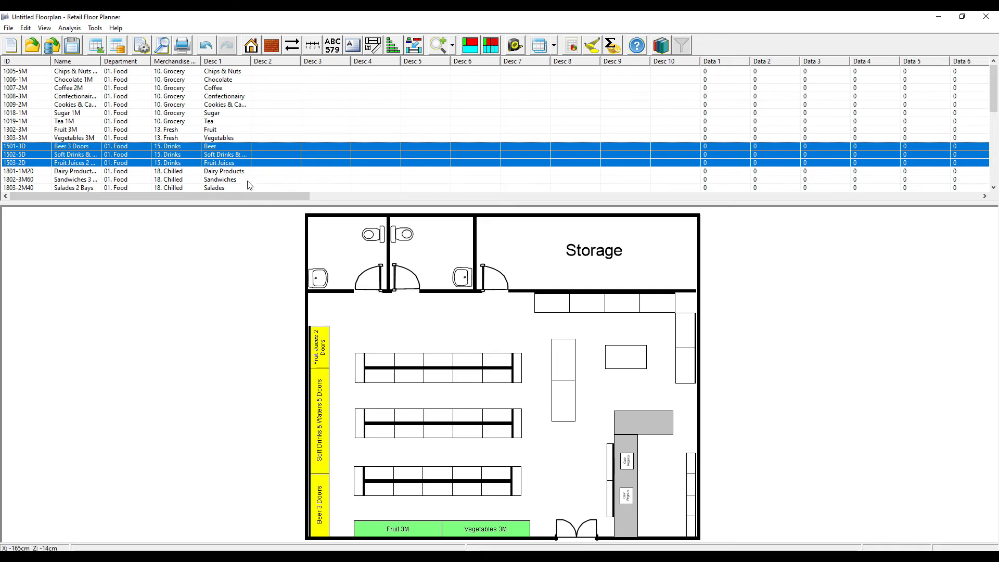
# Place Salades 2 Bays, Sandwiches 3 Bays and Dairy Products 1 Bay on the fixture below the storage room, with dairy between the other two
pyautogui.scroll(-1, 249, 185)
pyautogui.moveTo(230, 163); pyautogui.dragTo(545, 303)
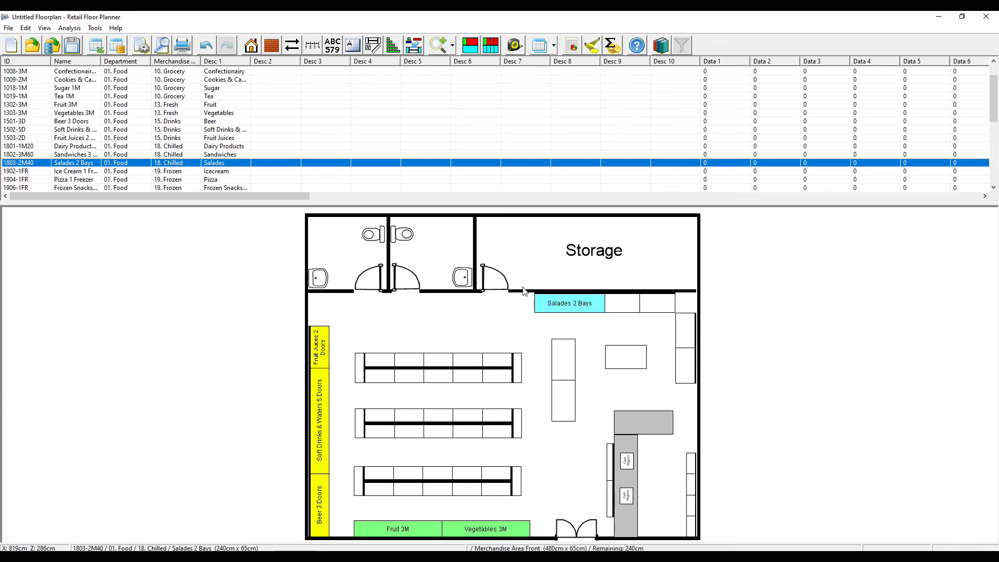
pyautogui.moveTo(229, 155); pyautogui.dragTo(632, 304)
pyautogui.moveTo(218, 148); pyautogui.dragTo(596, 301)
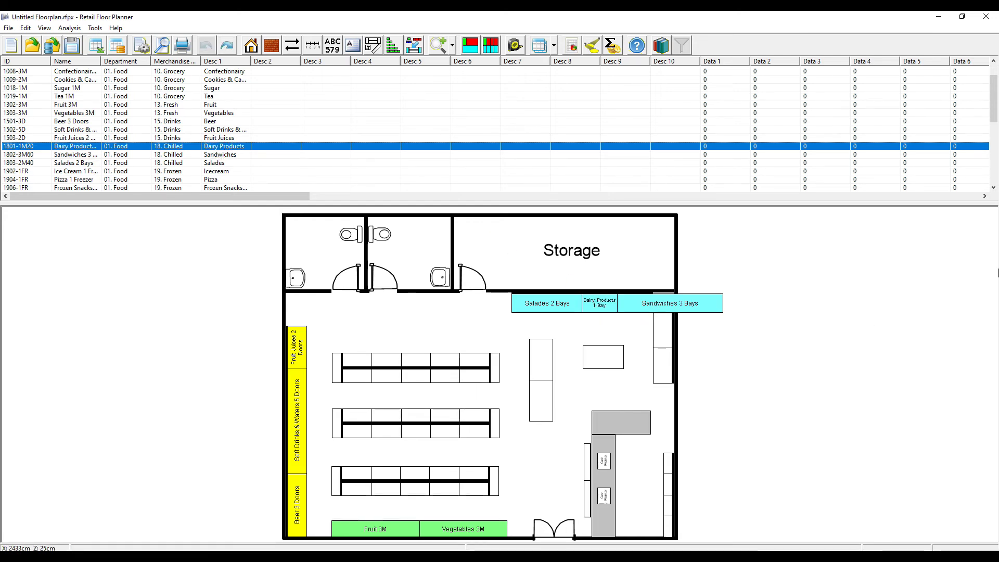
# Set the width of the Sandwiches 3 Bays section on the fixture below the storage room to 120 cm
pyautogui.rightClick(640, 301)
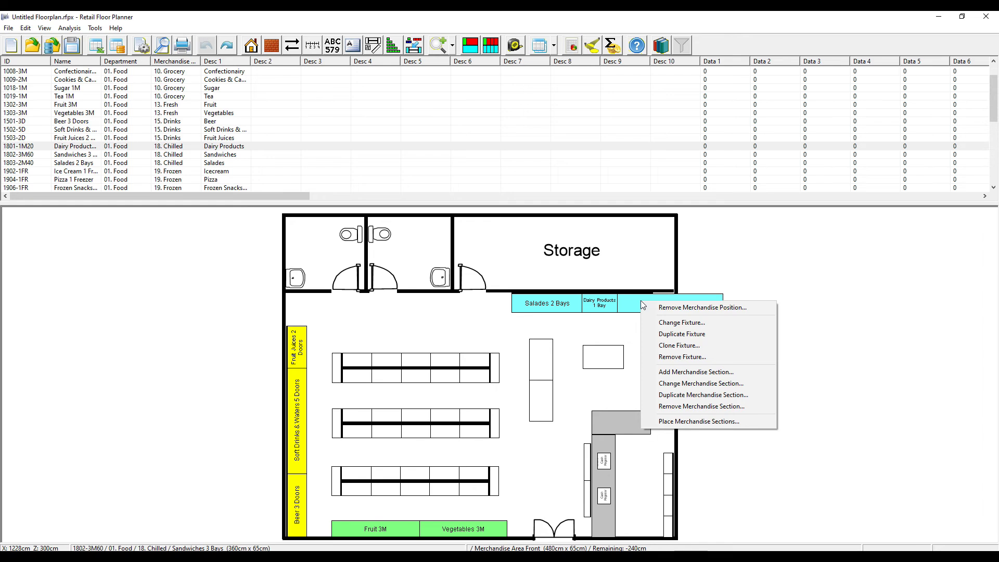
pyautogui.click(698, 423)
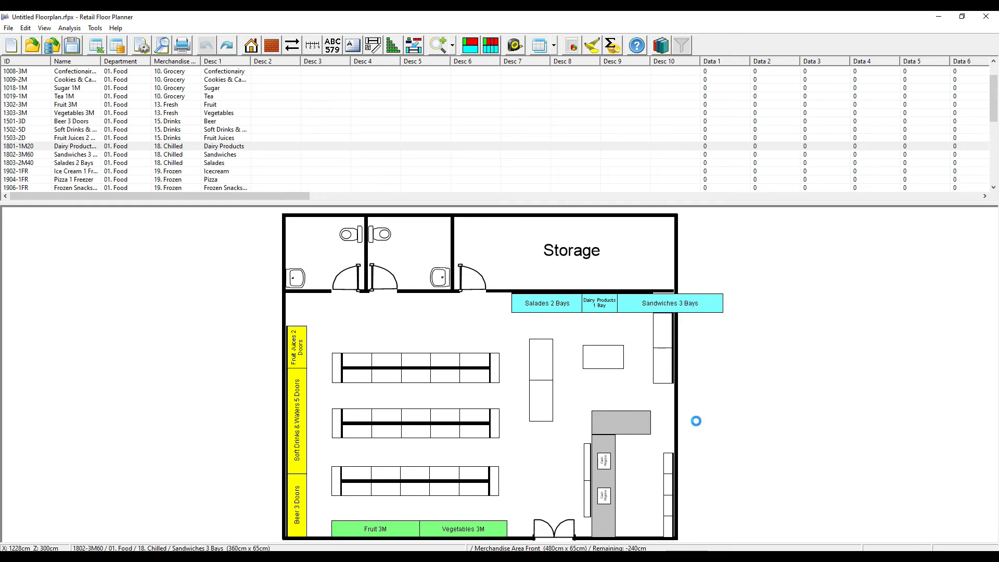
pyautogui.click(372, 252)
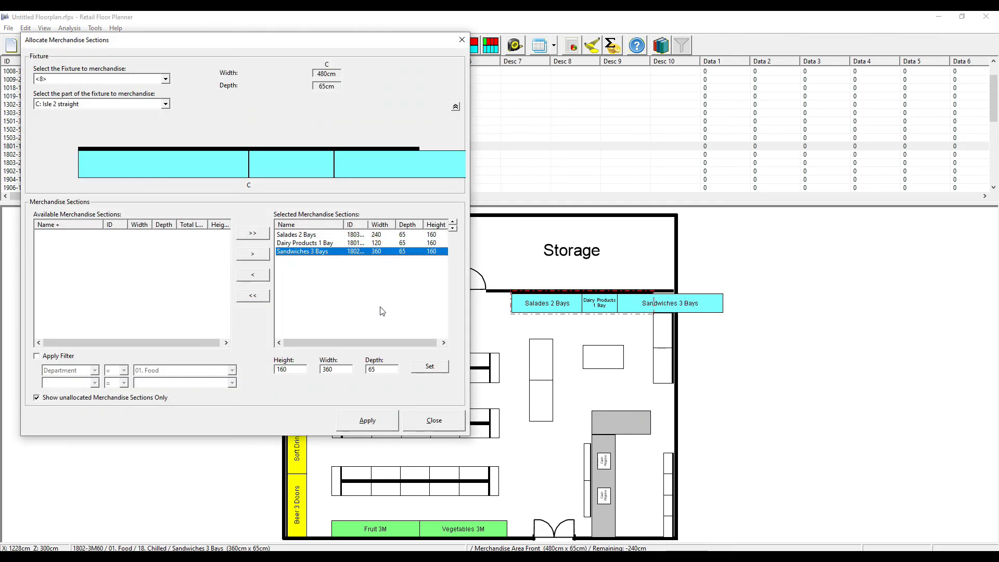
pyautogui.doubleClick(340, 369)
pyautogui.write('120')
pyautogui.click(429, 369)
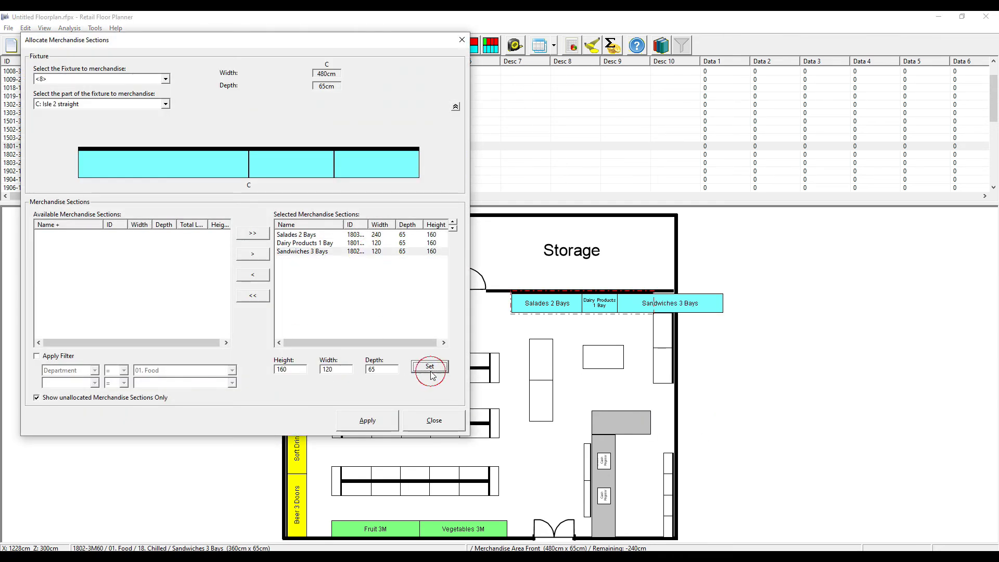
pyautogui.click(370, 420)
pyautogui.click(437, 419)
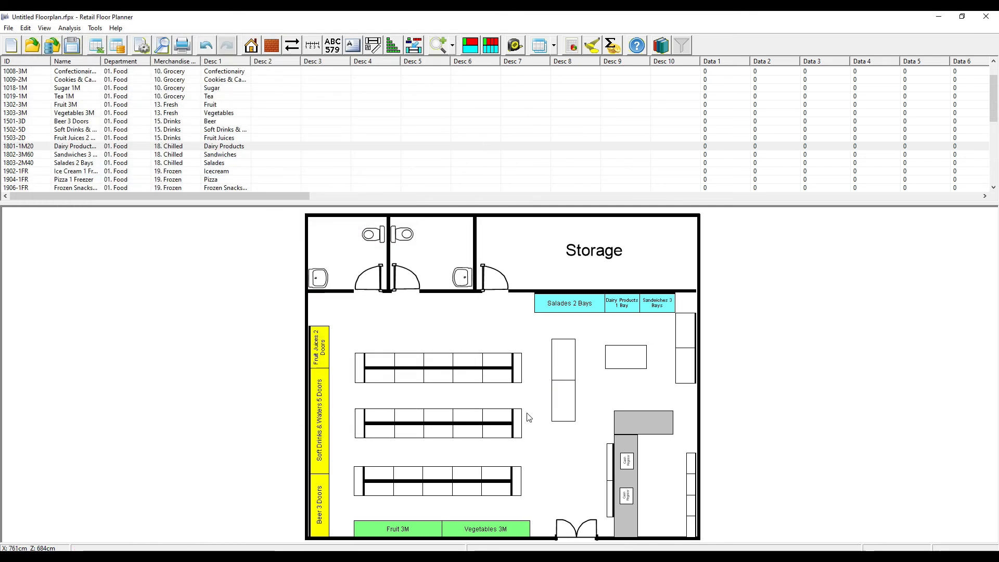
# Copy the Sandwiches 3 Bays section onto the adjacent right-wall fixture and widen the copy to fill the fixture's 240 cm width
pyautogui.keyDown('ctrl'); pyautogui.moveTo(671, 305); pyautogui.dragTo(689, 339); pyautogui.keyUp('ctrl')
pyautogui.rightClick(688, 337)
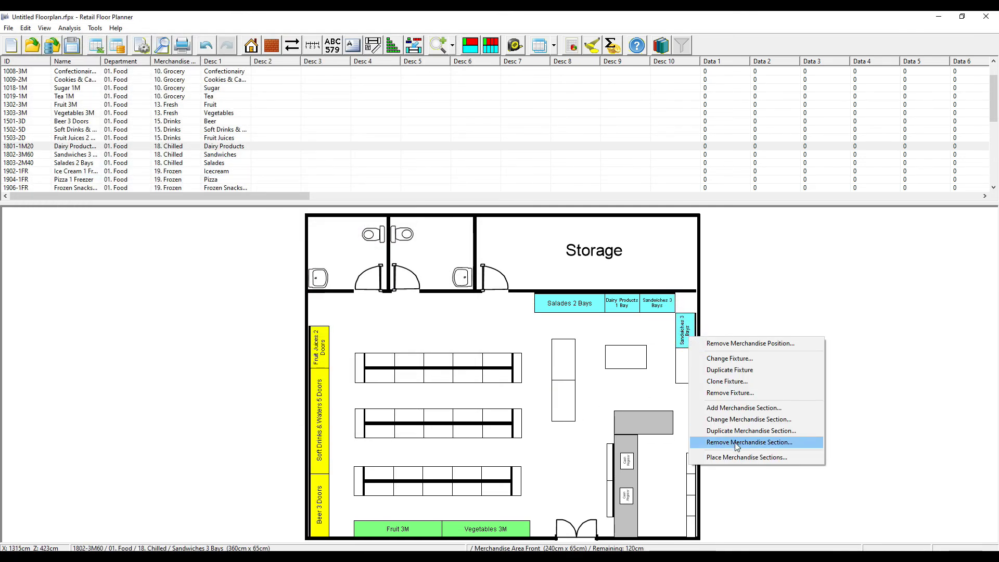
pyautogui.click(746, 456)
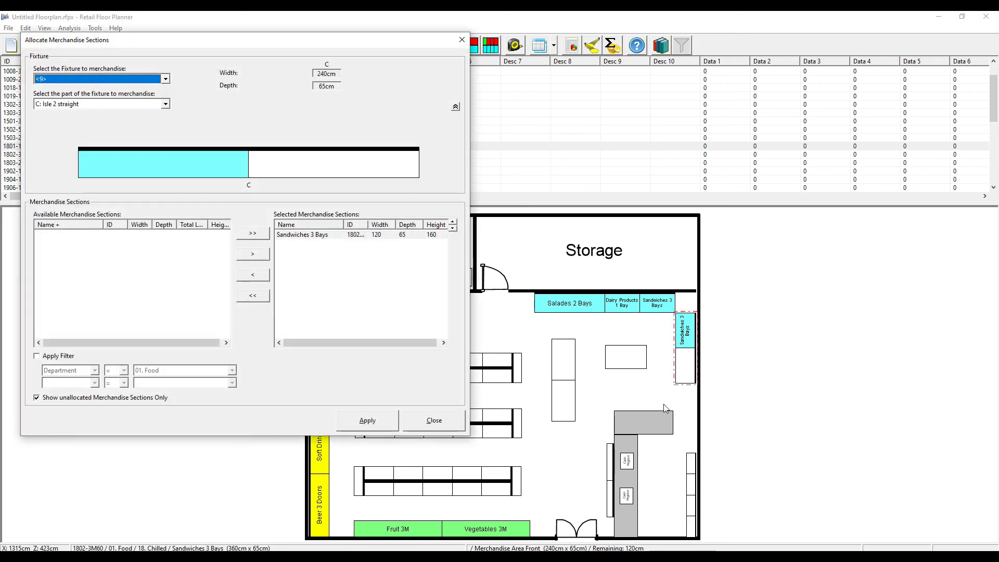
pyautogui.click(357, 239)
pyautogui.doubleClick(343, 371)
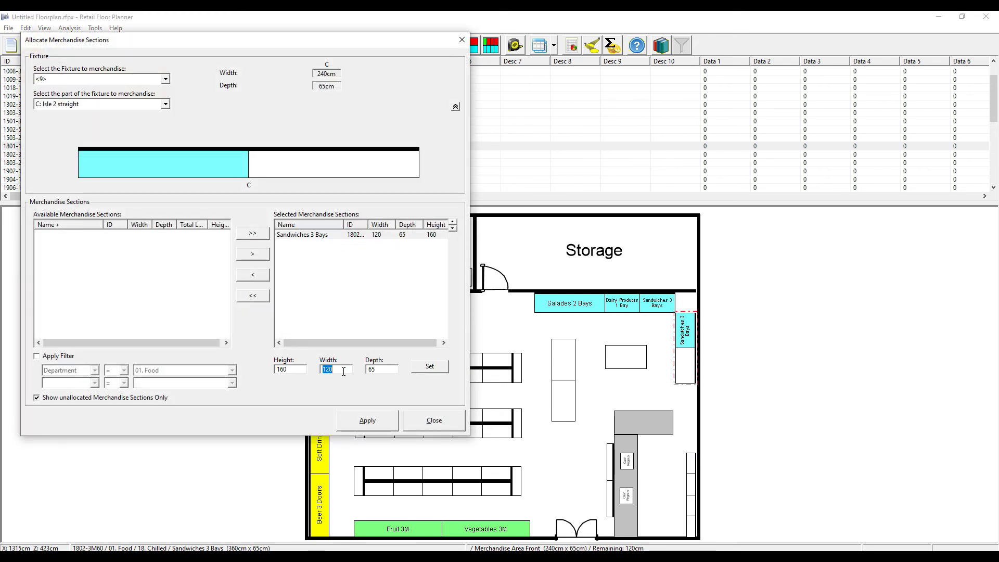
pyautogui.click(430, 368)
pyautogui.click(373, 420)
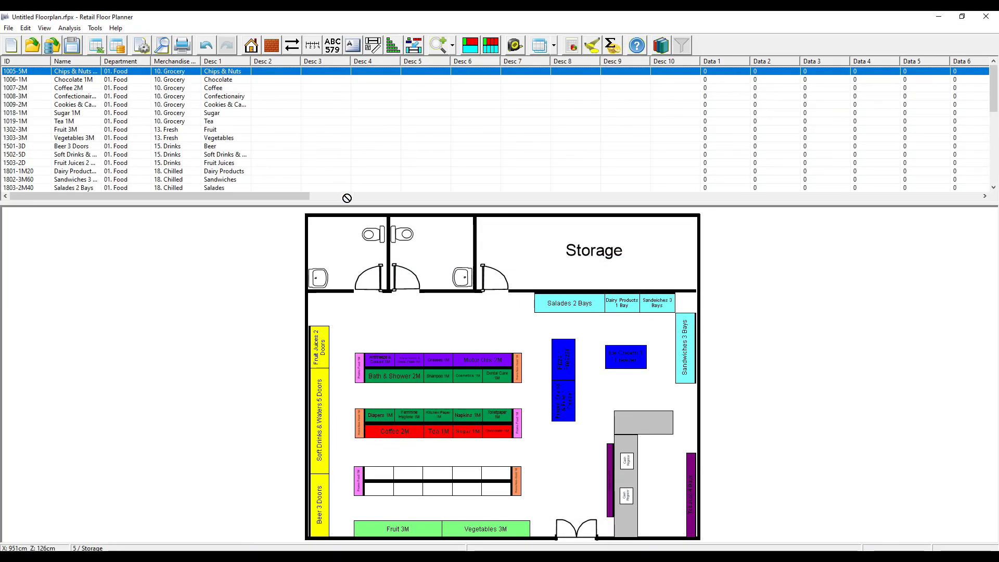
# Fill the lowest aisle gondola with Chips & Nuts in front and Cookies & Cakes left of Confectionairy at the back, and hide the library
pyautogui.moveTo(347, 198); pyautogui.dragTo(374, 485)
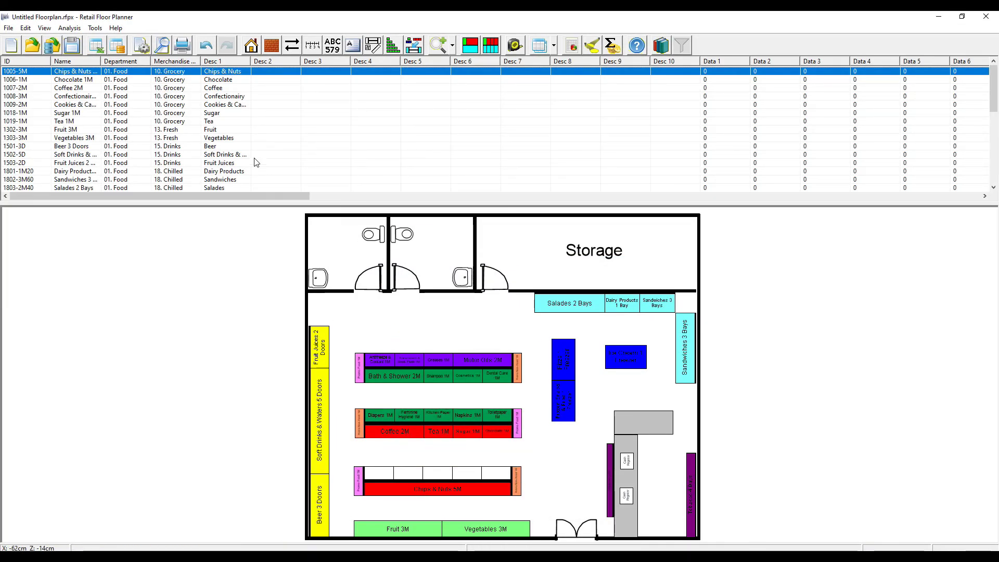
pyautogui.click(232, 104)
pyautogui.keyDown('ctrl'); pyautogui.click(232, 99); pyautogui.keyUp('ctrl')
pyautogui.moveTo(232, 100); pyautogui.dragTo(374, 473)
pyautogui.moveTo(478, 473); pyautogui.dragTo(402, 473)
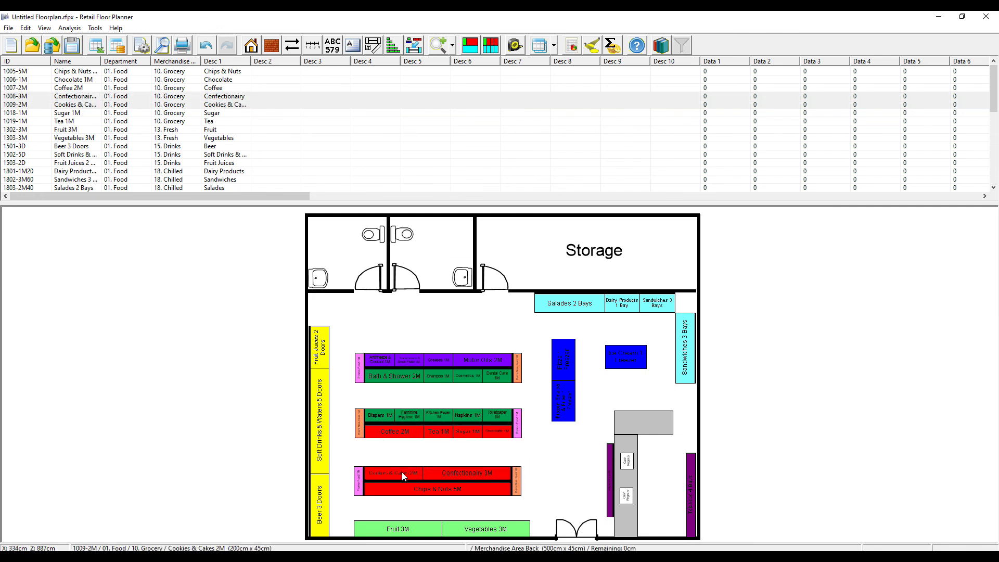
pyautogui.click(659, 46)
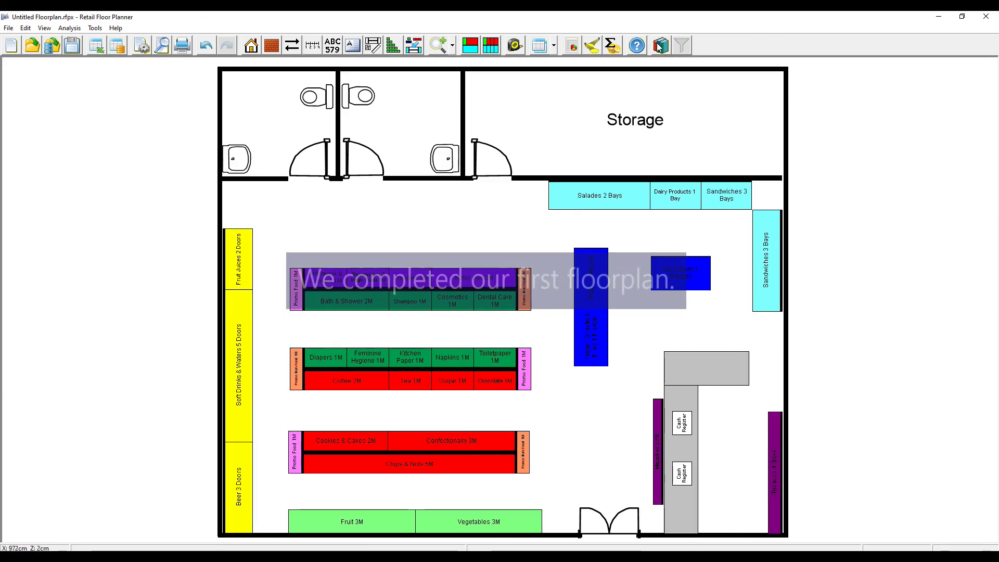